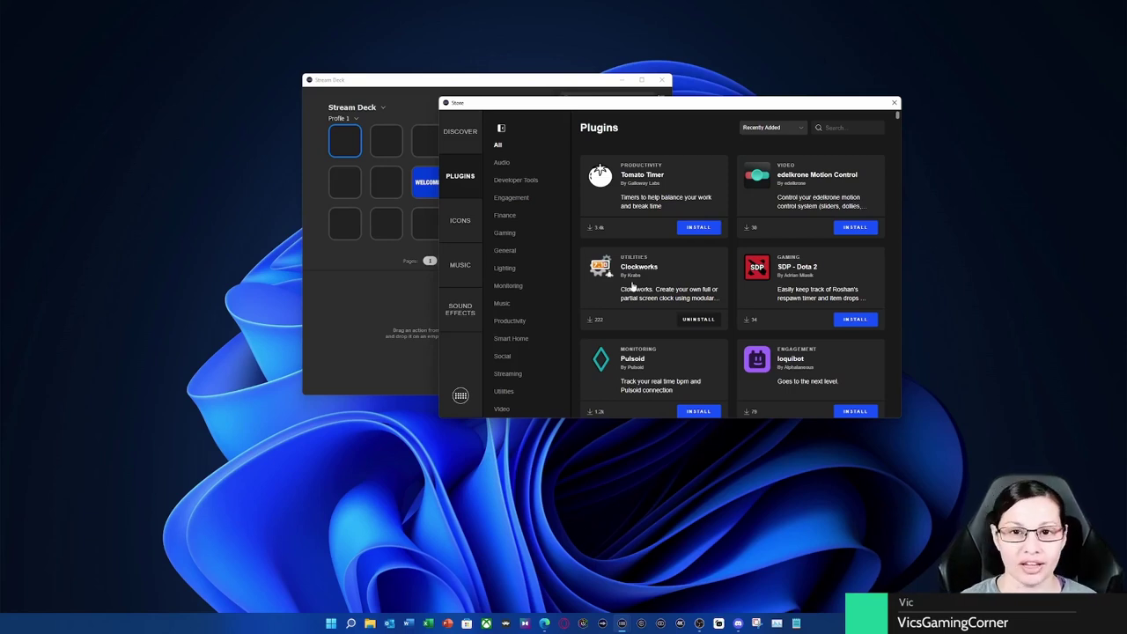
Step: Close the plugin store and delete the Welcome website action from the centre key of Profile 1
left_click(893, 103)
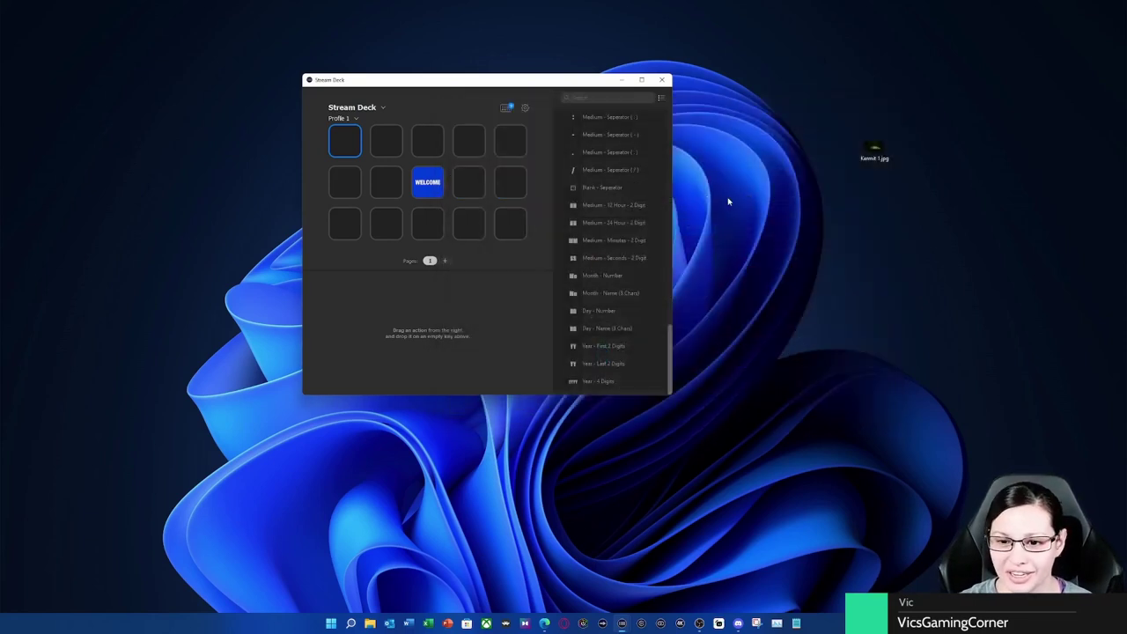
scroll(586, 291, "up", 5)
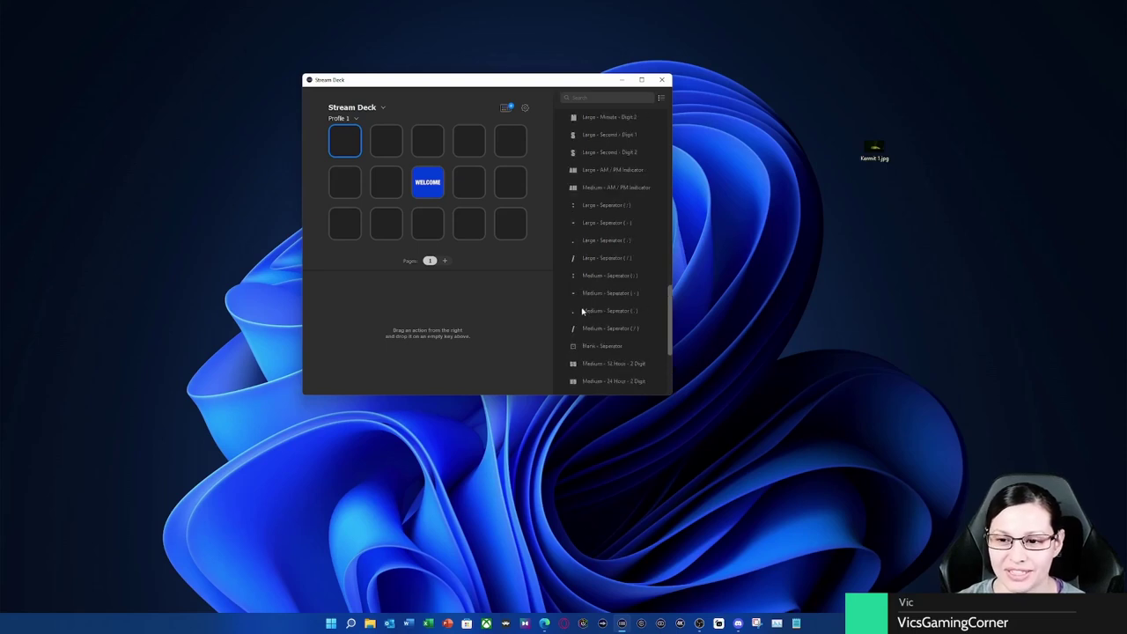
left_click(426, 190)
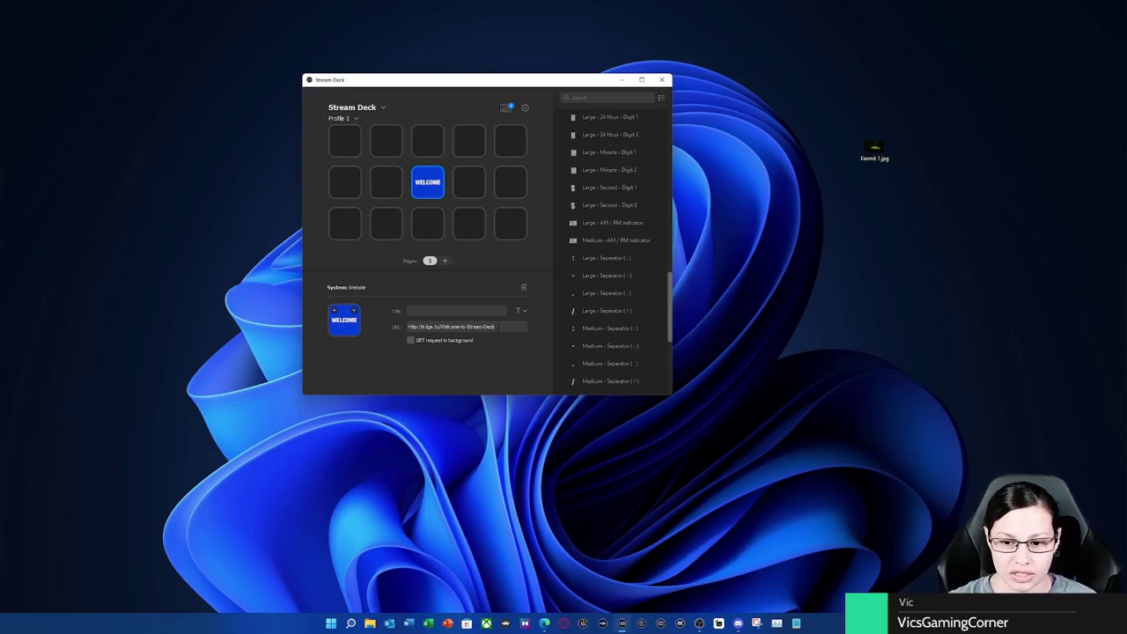
key("ctrl+a")
key("BackSpace")
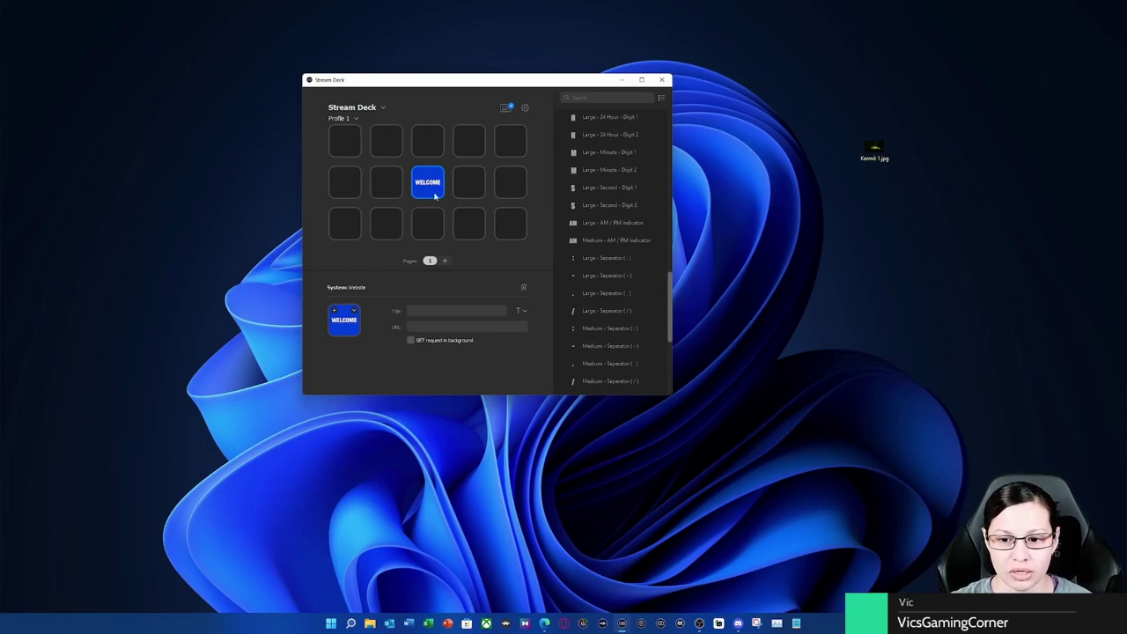
key("Delete")
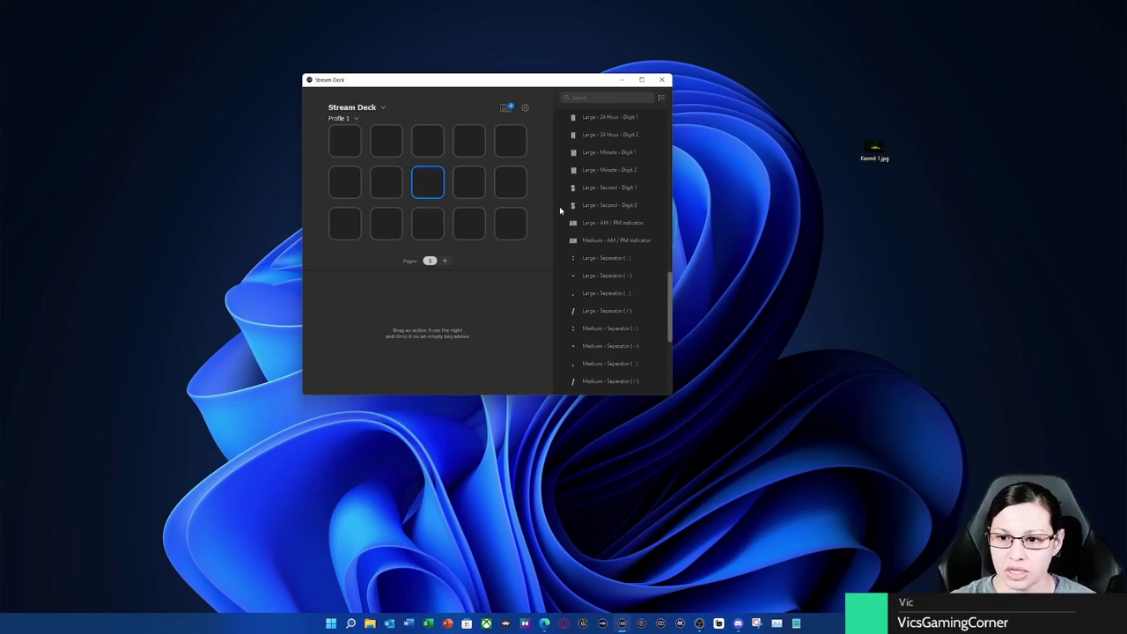
Step: Assign the Clockworks action Day - Name (3 Chars) to the first key of the top row
scroll(581, 238, "up", 3)
scroll(585, 308, "down", 5)
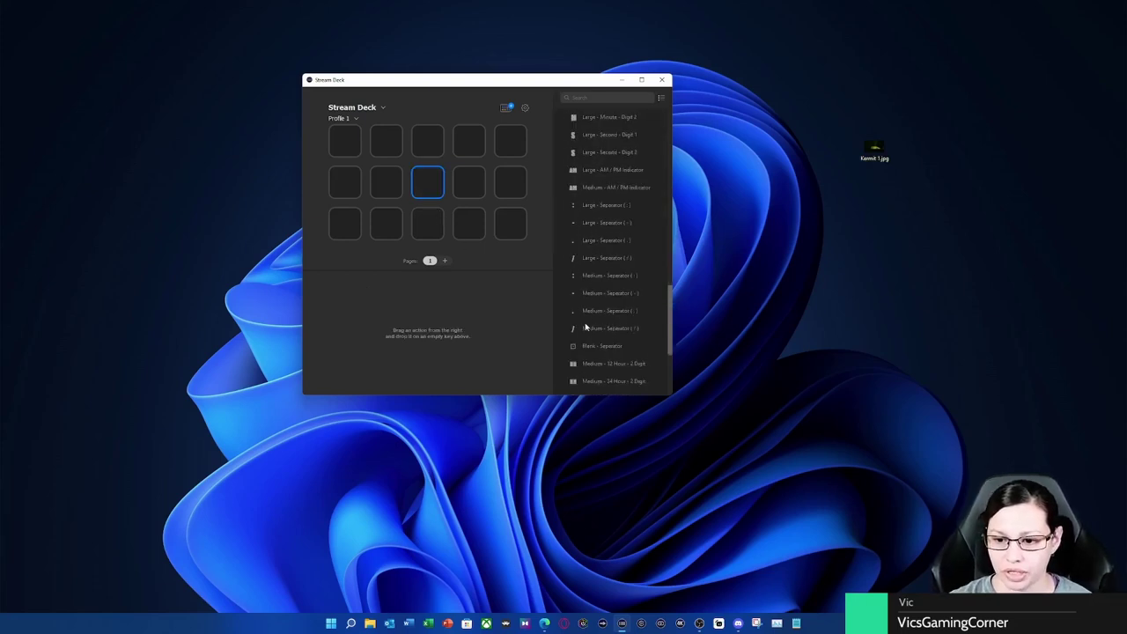
scroll(588, 334, "down", 2)
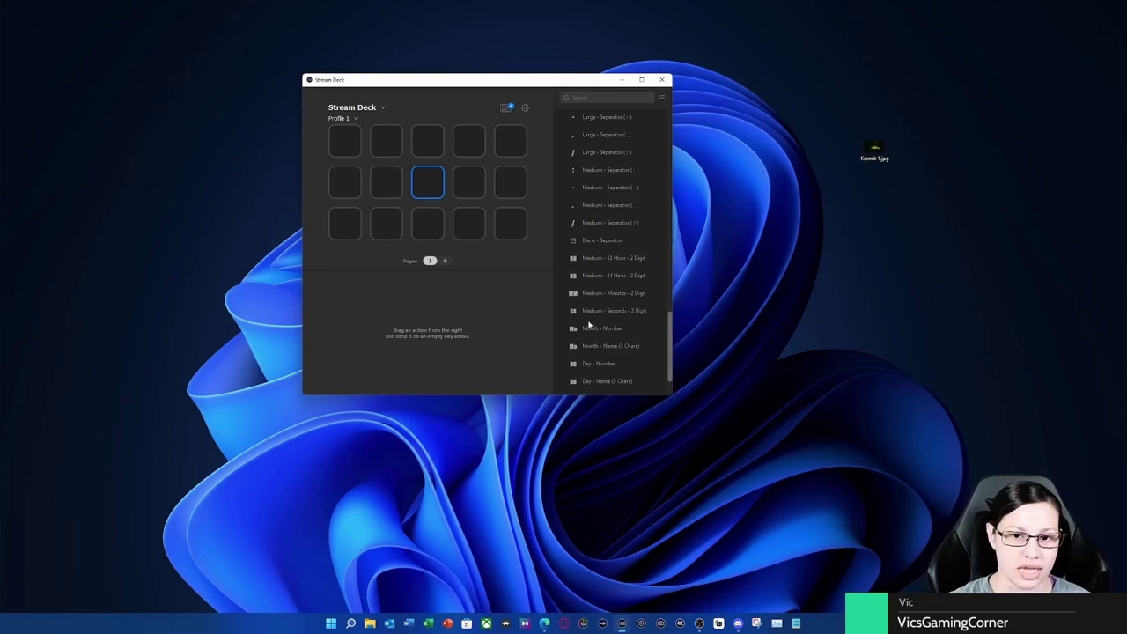
scroll(592, 339, "down", 1)
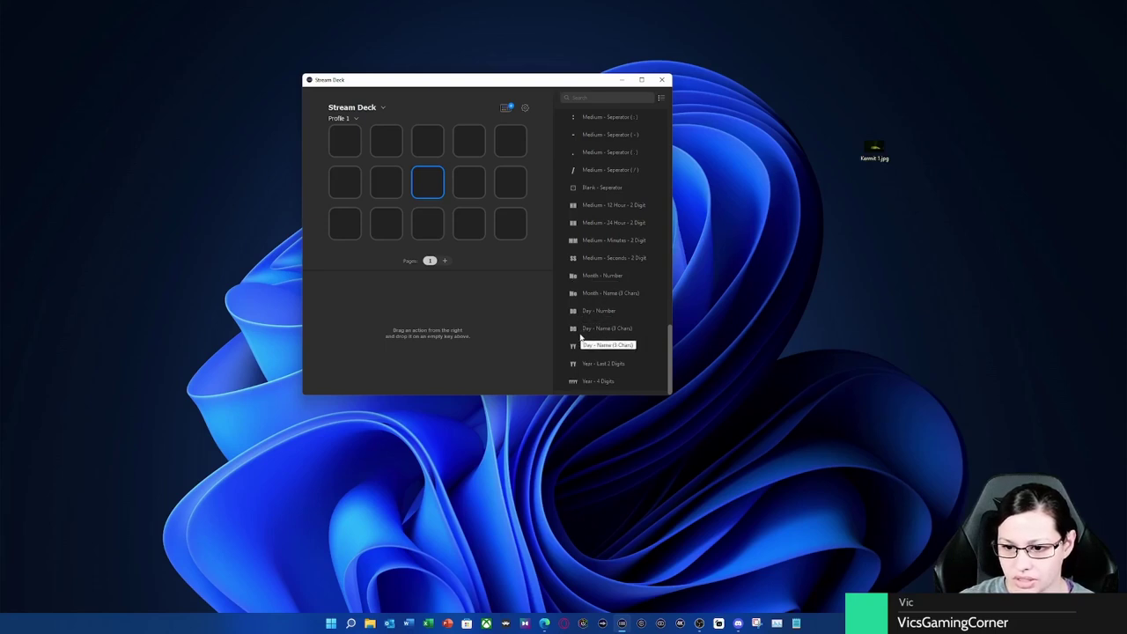
left_click_drag(580, 336, 345, 142)
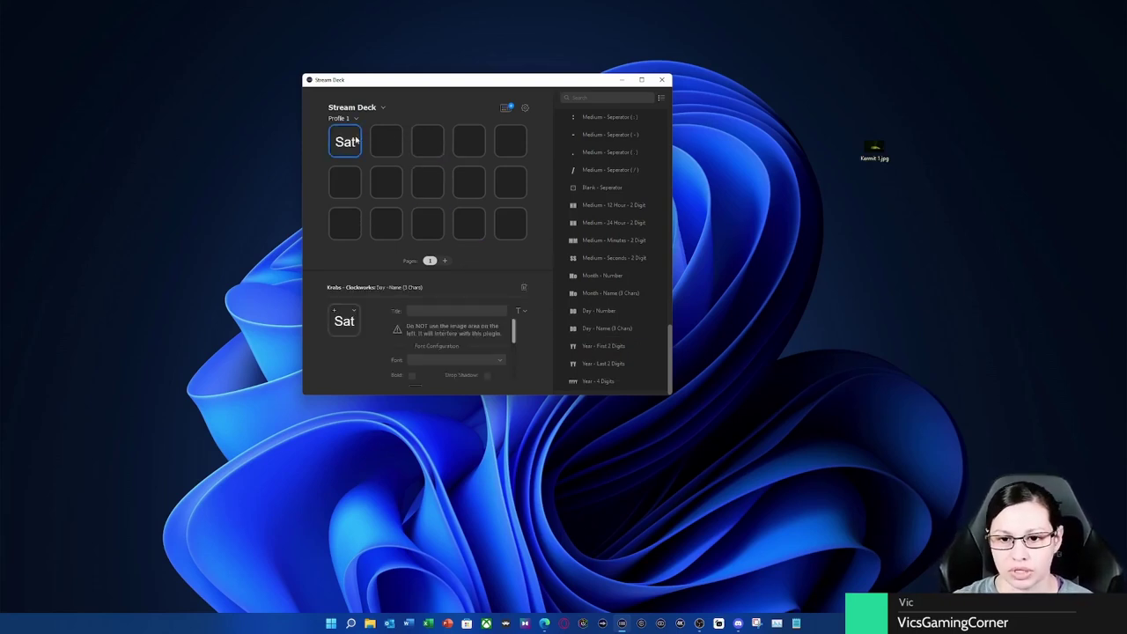
left_click(431, 140)
left_click(356, 142)
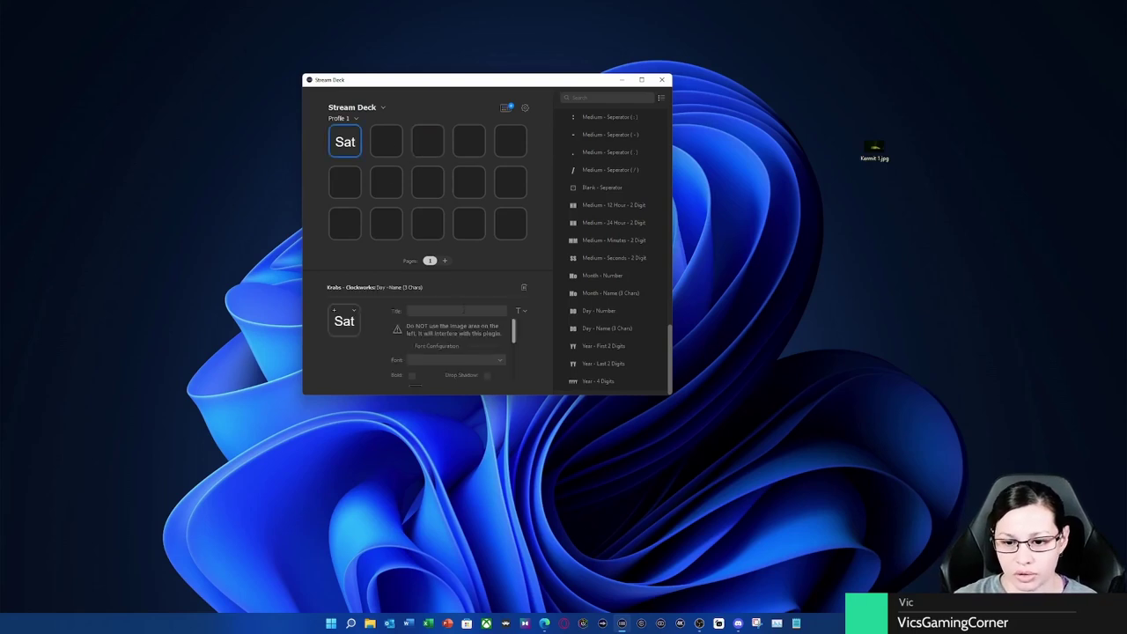
Step: Try the Rubik Wet Paint font on the day-name key and return it to the default font
left_click(466, 360)
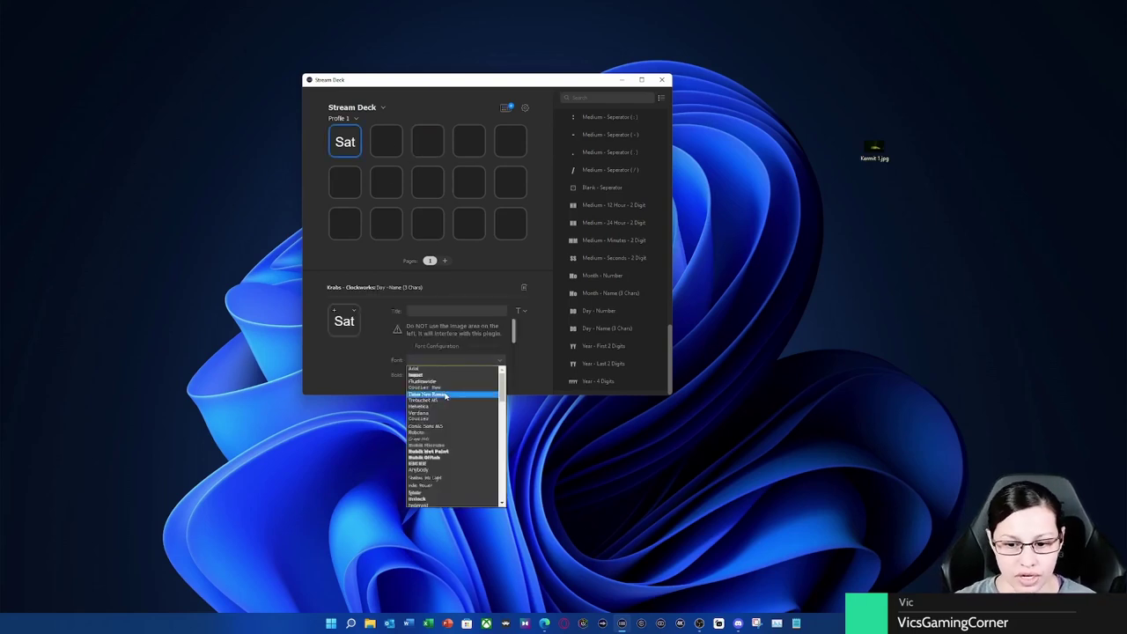
left_click(442, 451)
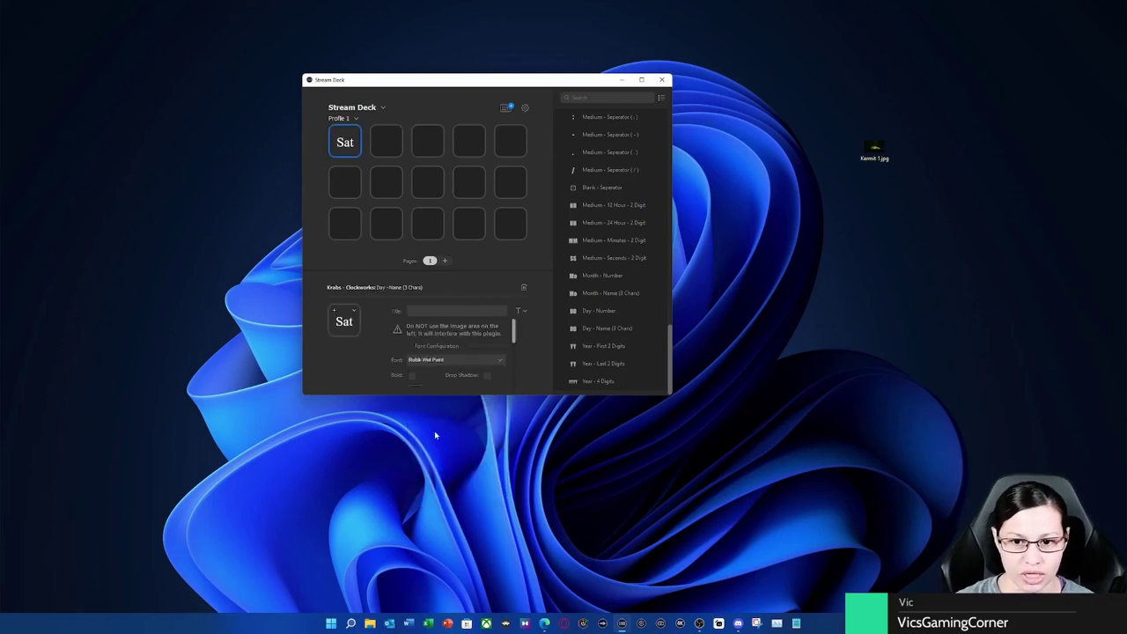
left_click(453, 359)
left_click(374, 254)
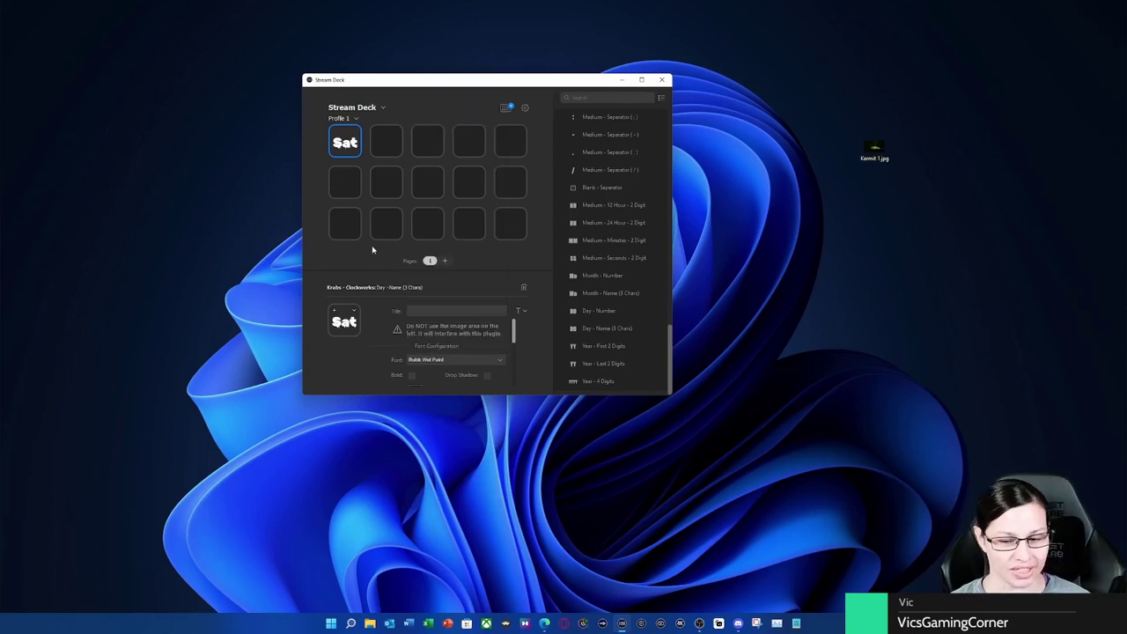
left_click(453, 360)
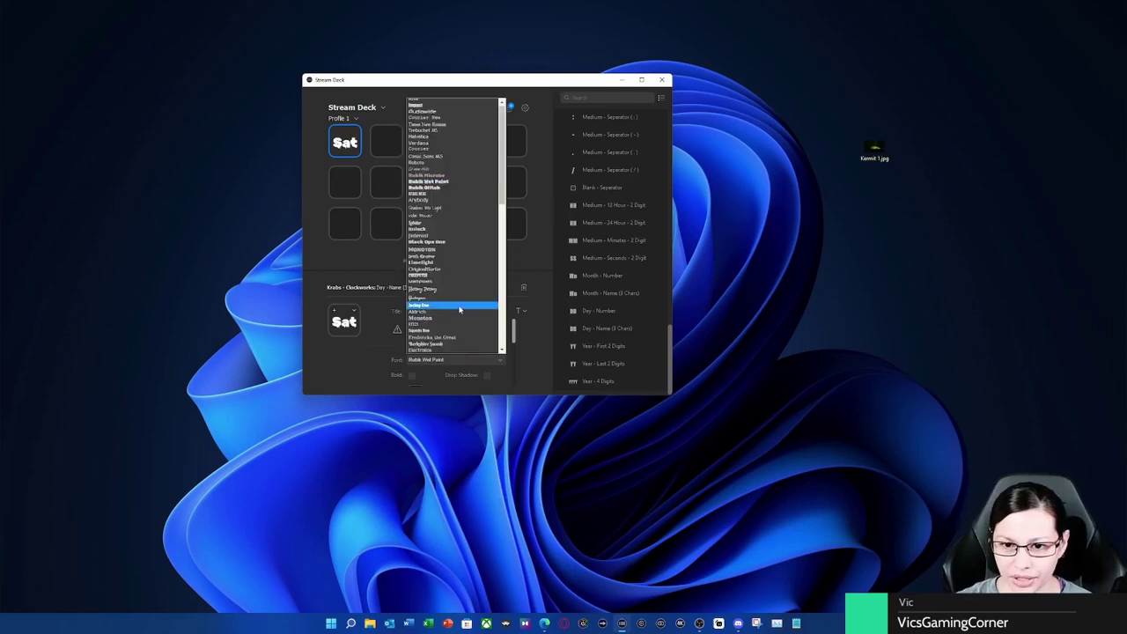
left_click(442, 102)
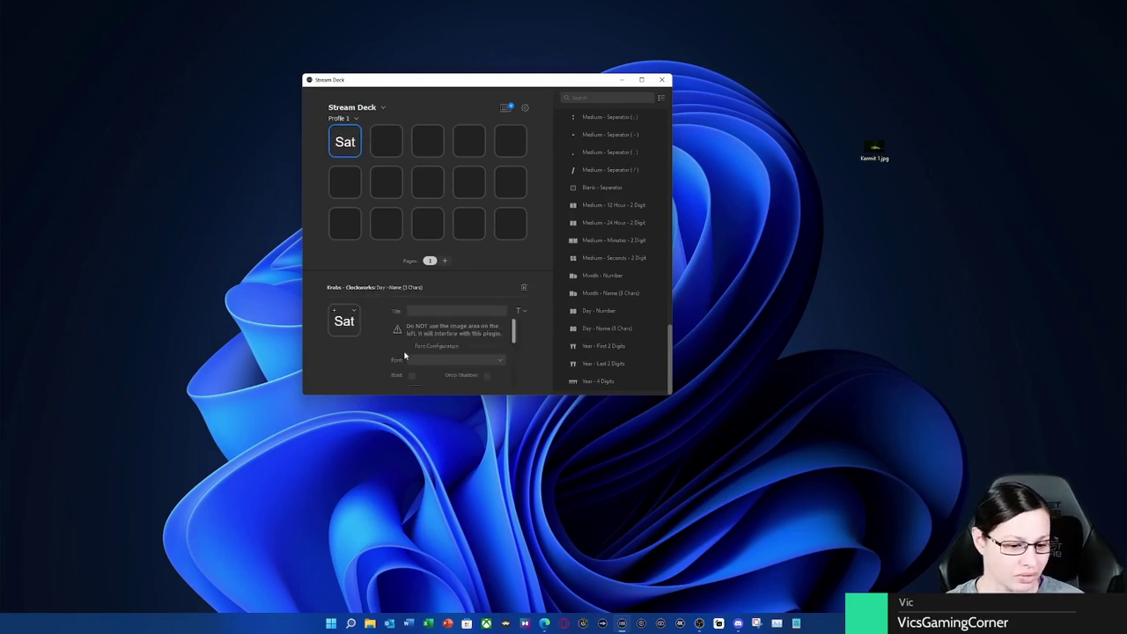
Step: Assign Month - Number, Day - Number and Year - 4 Digits to the third, fourth and fifth keys of the top row
left_click(430, 145)
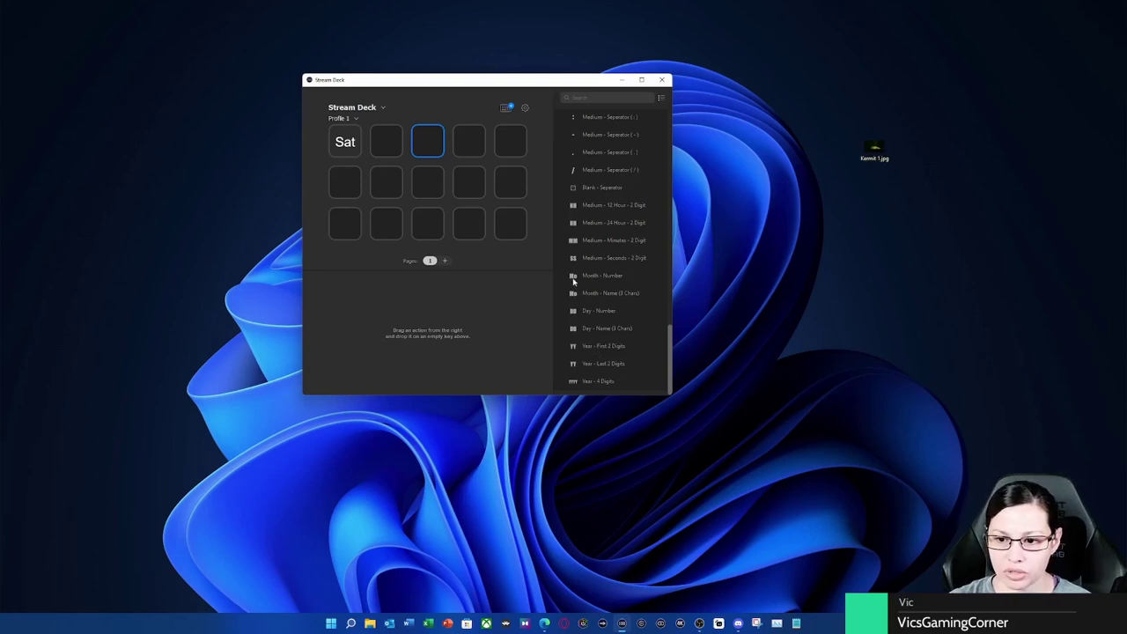
left_click_drag(573, 276, 428, 143)
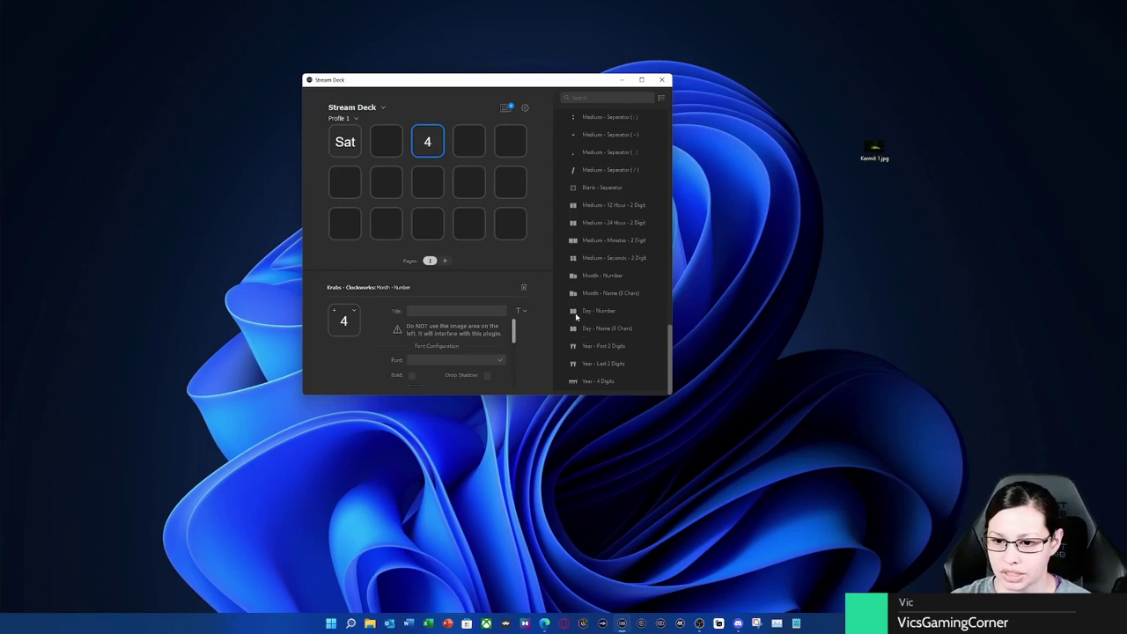
left_click_drag(577, 315, 469, 144)
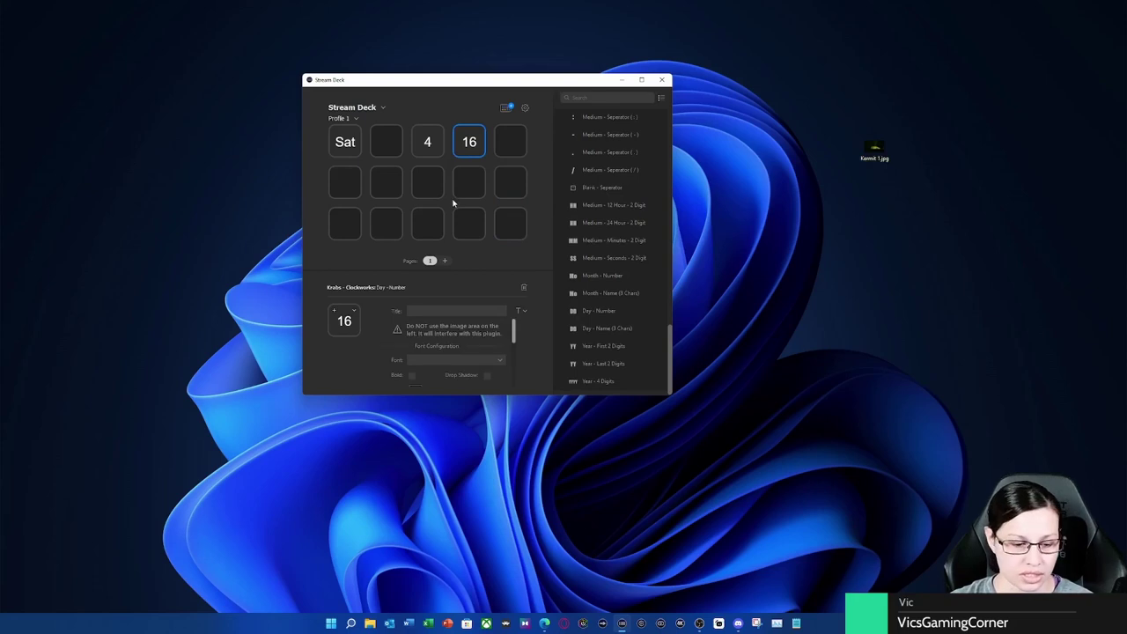
left_click_drag(577, 385, 511, 142)
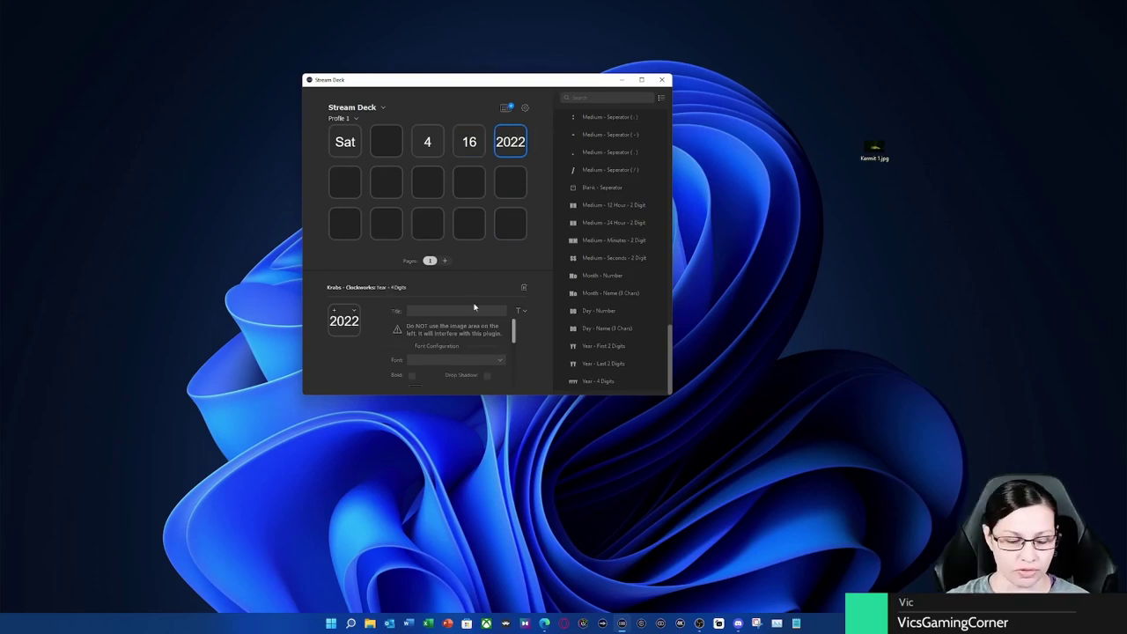
Step: Replace the month number on the third top-row key with the Month - Name (3 Chars) action
left_click(426, 147)
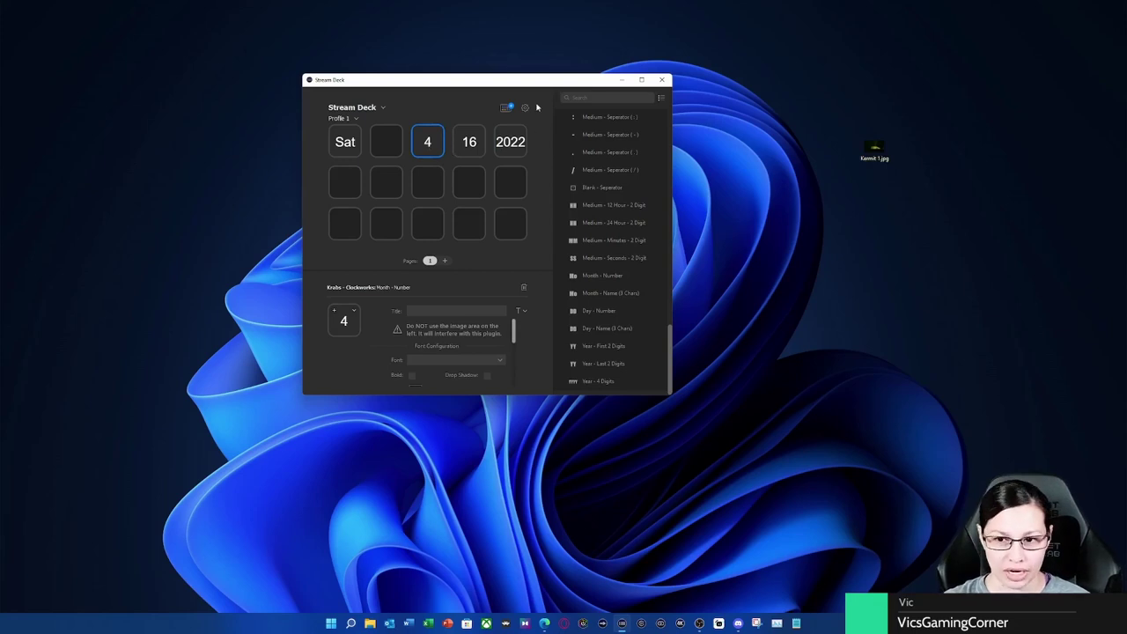
left_click(524, 289)
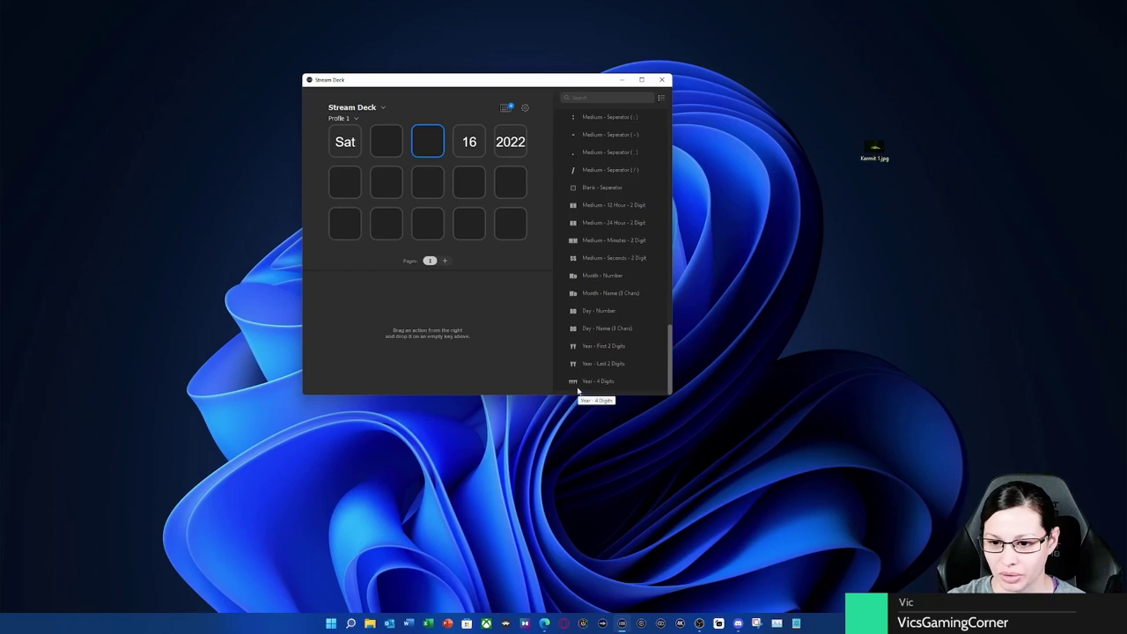
left_click_drag(575, 293, 430, 149)
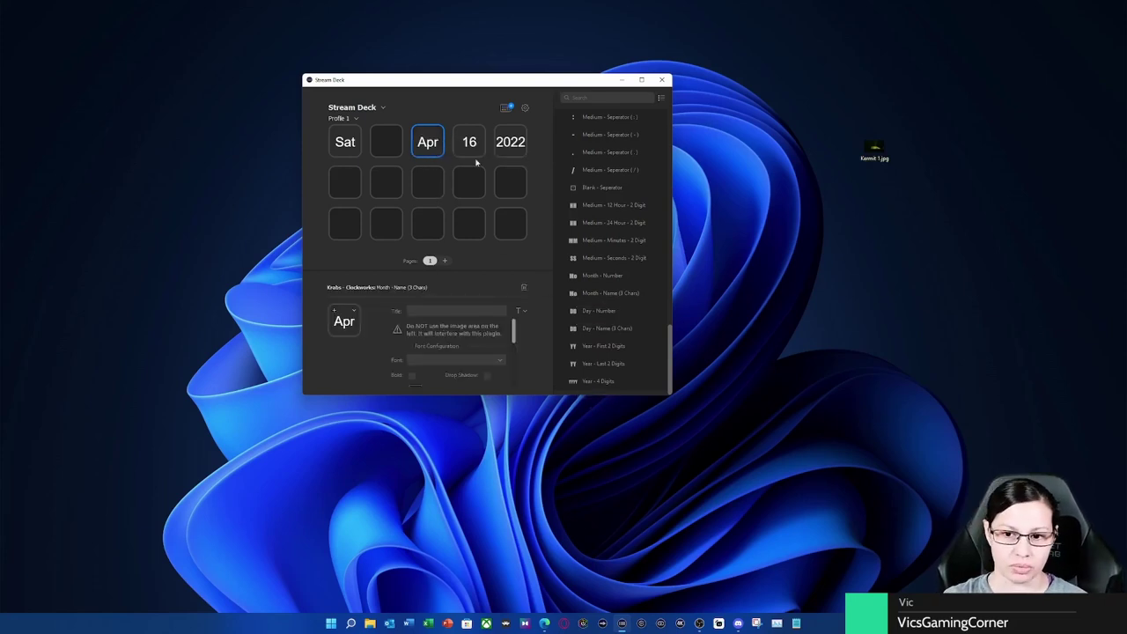
Step: Add a second page to the profile, switch between the pages and delete the new one
left_click(357, 184)
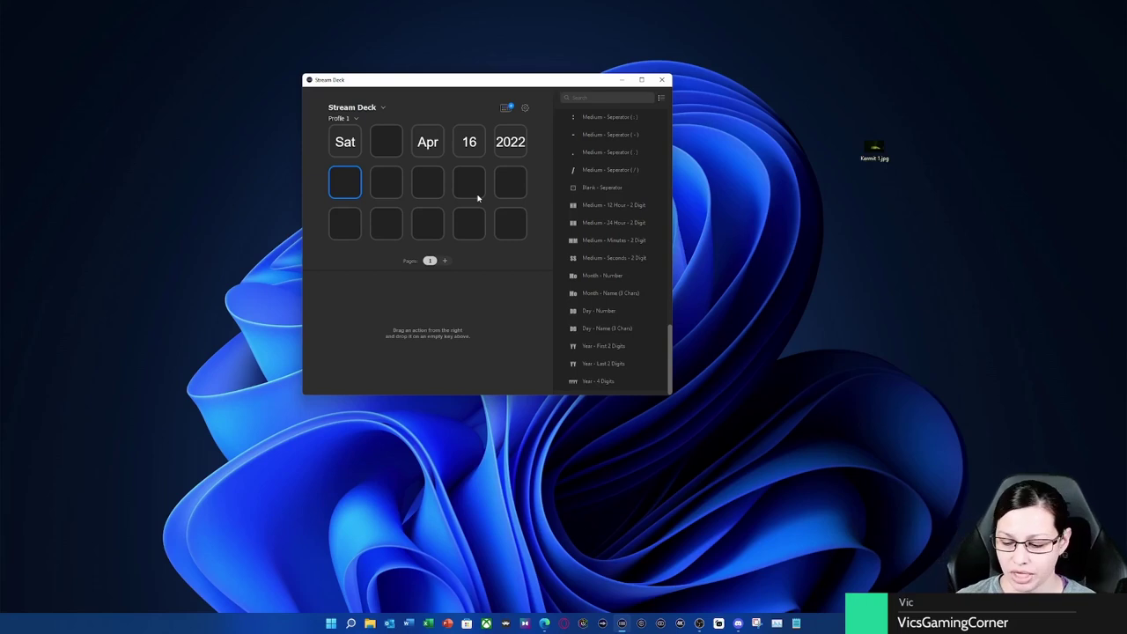
scroll(593, 226, "up", 5)
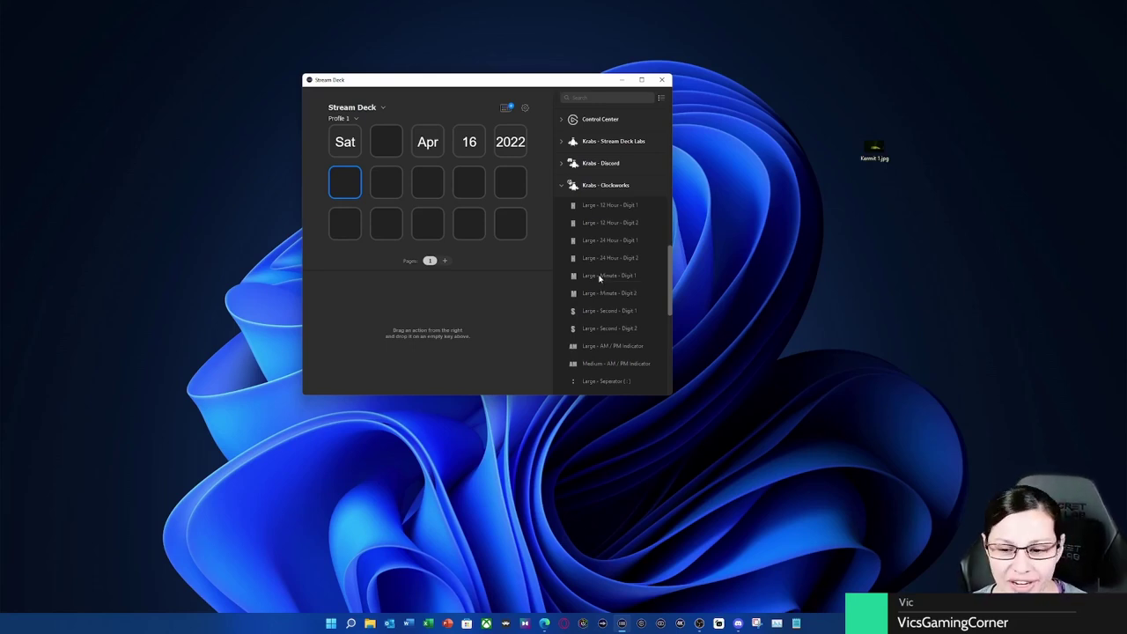
left_click(446, 261)
left_click(422, 261)
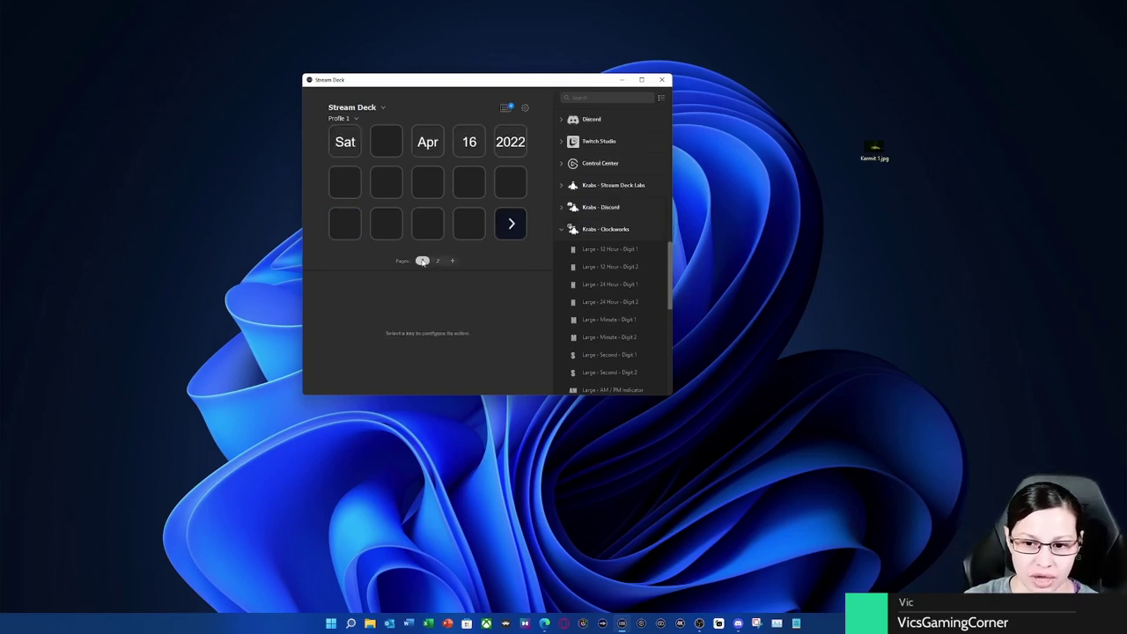
left_click(436, 261)
right_click(437, 261)
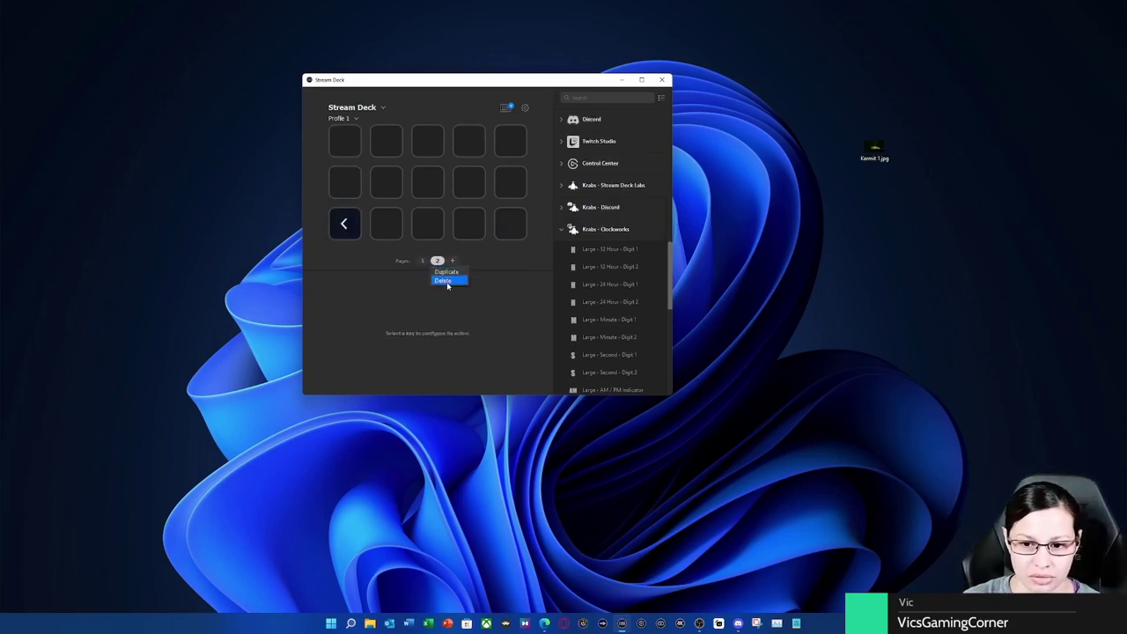
left_click(437, 275)
left_click(509, 260)
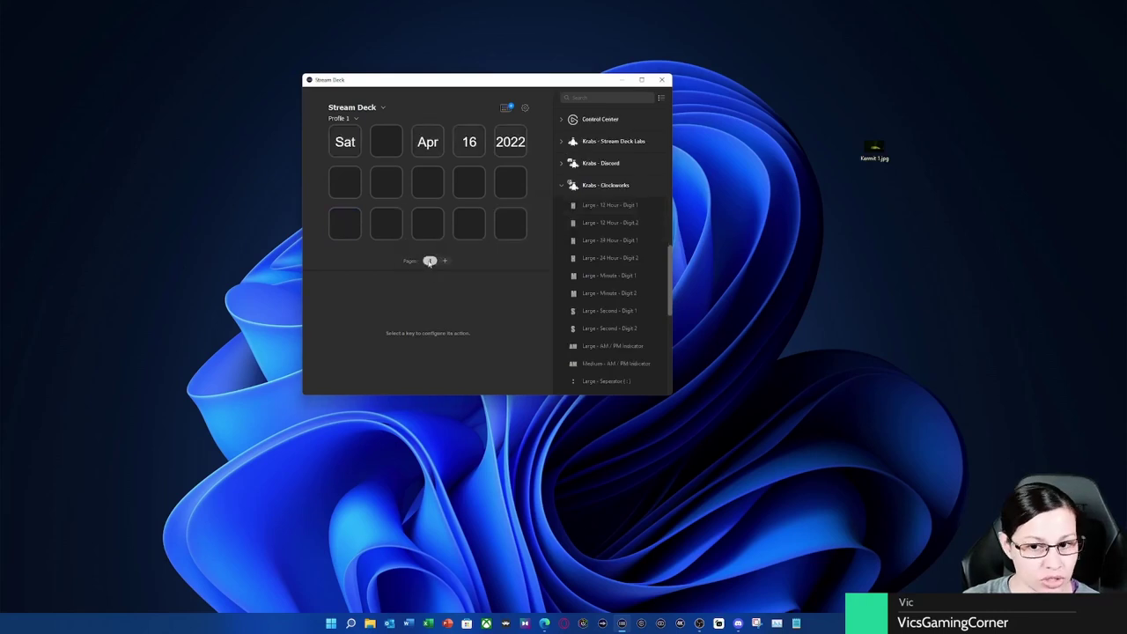
Step: Assign the Clockworks action Medium - AM / PM Indicator to the middle key of the bottom row
left_click(356, 185)
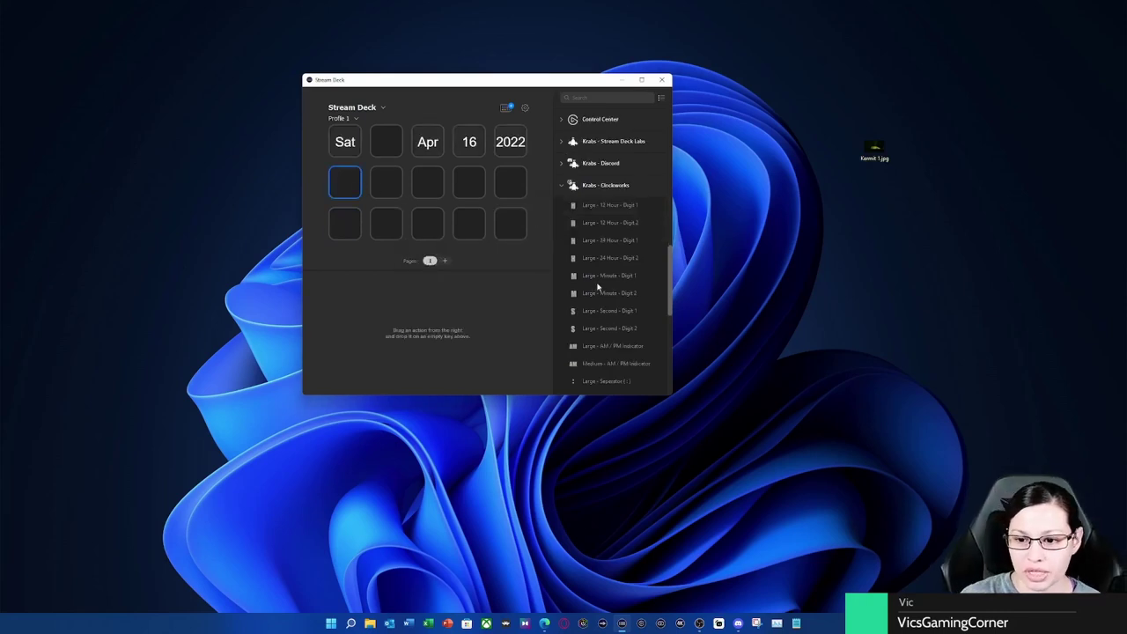
left_click_drag(600, 289, 598, 289)
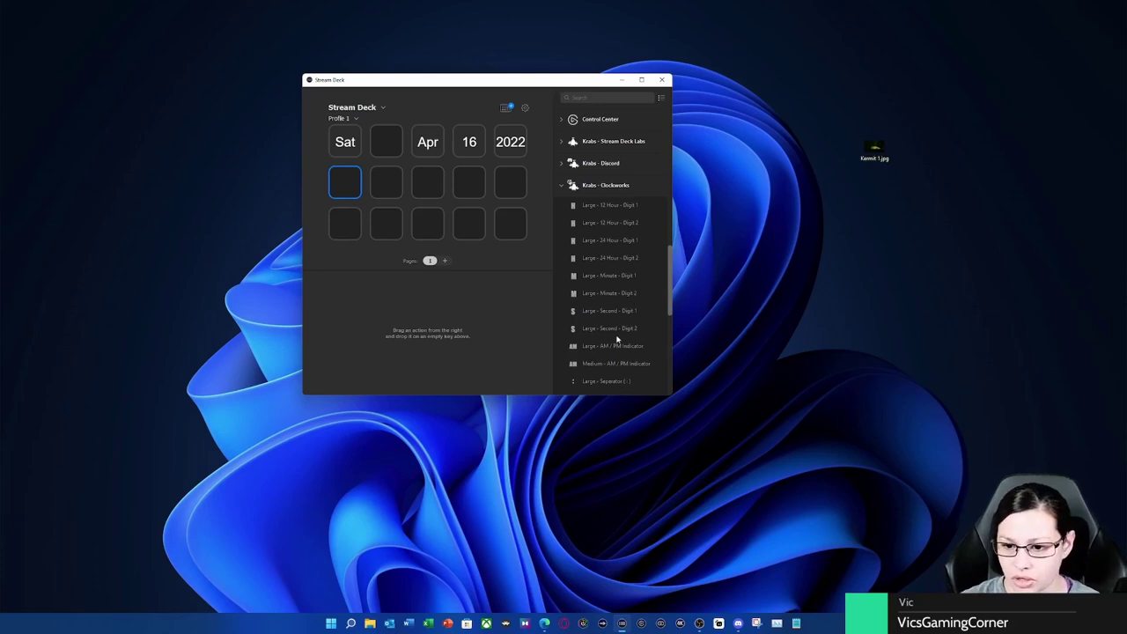
scroll(608, 308, "down", 1)
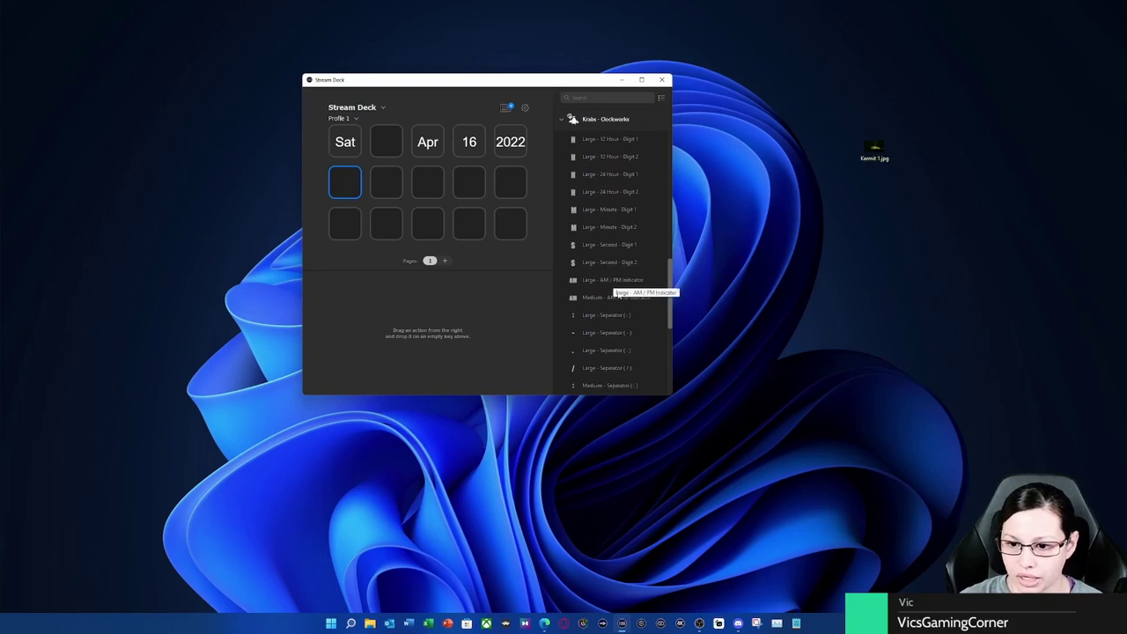
scroll(611, 277, "down", 1)
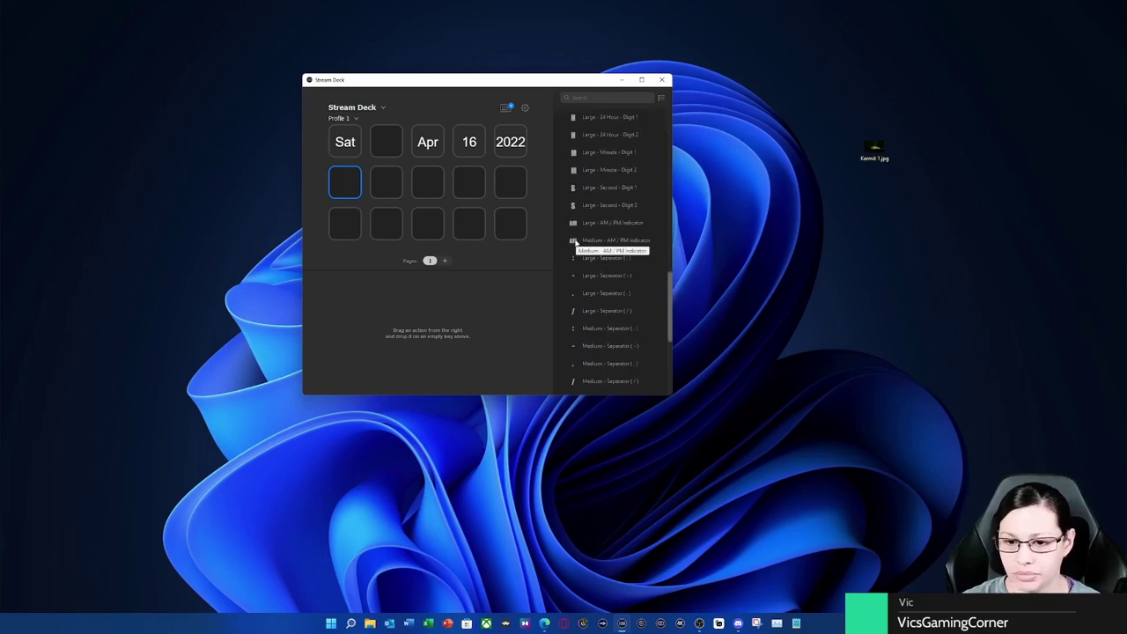
left_click_drag(574, 241, 427, 227)
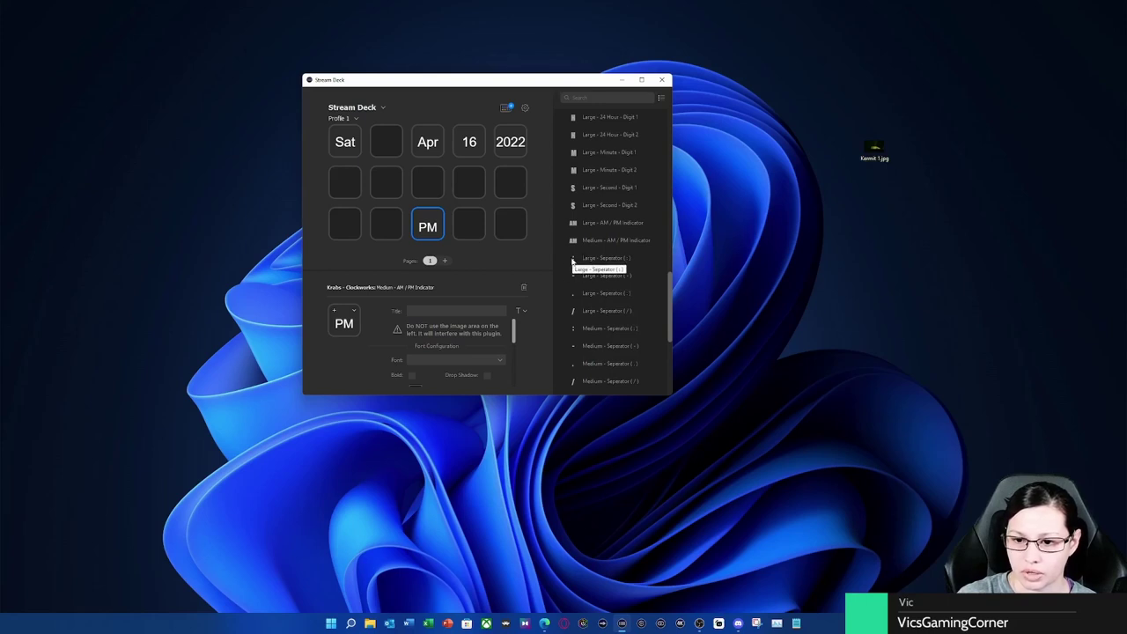
Step: Try Large - Seperator ( : ) on the second key of the middle row and replace it with Medium - Seperator ( : )
left_click_drag(572, 260, 402, 187)
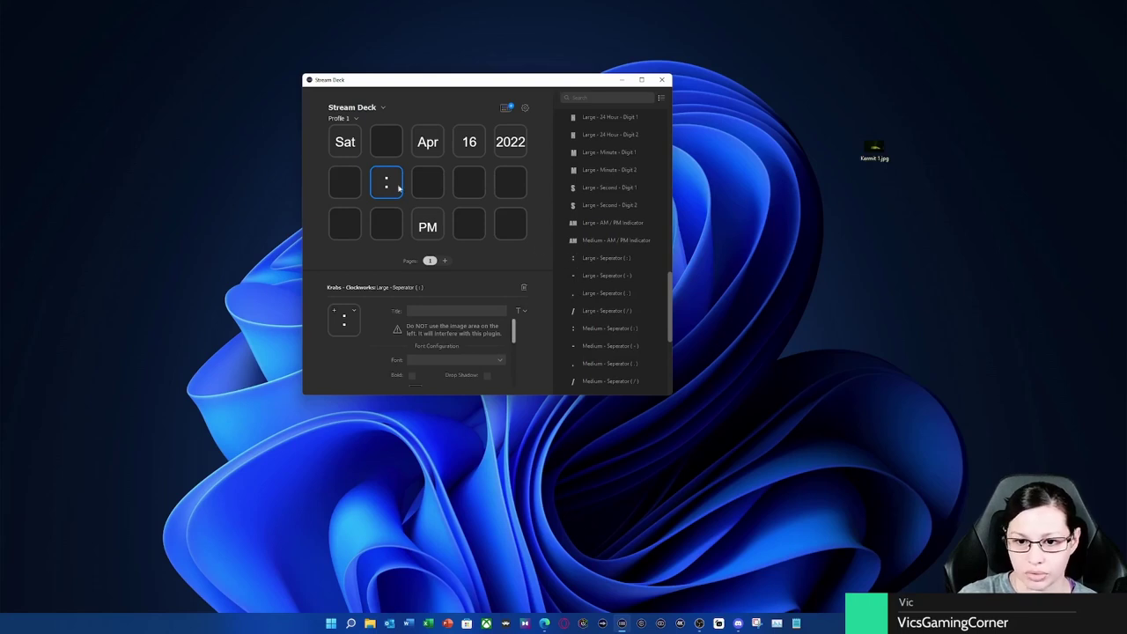
left_click(523, 287)
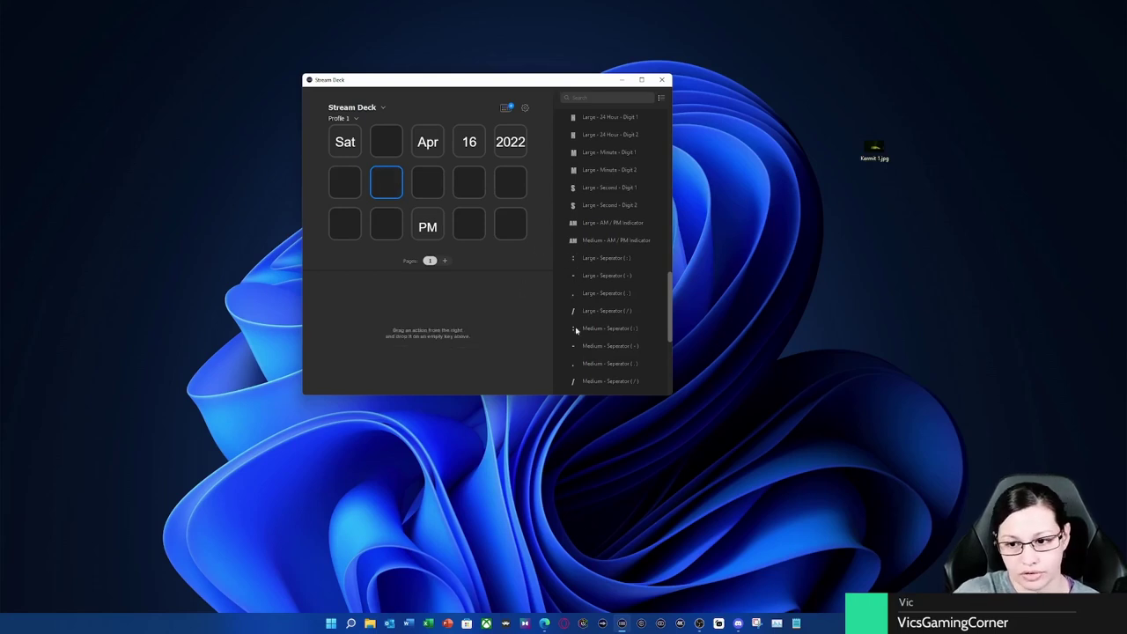
left_click_drag(578, 331, 388, 182)
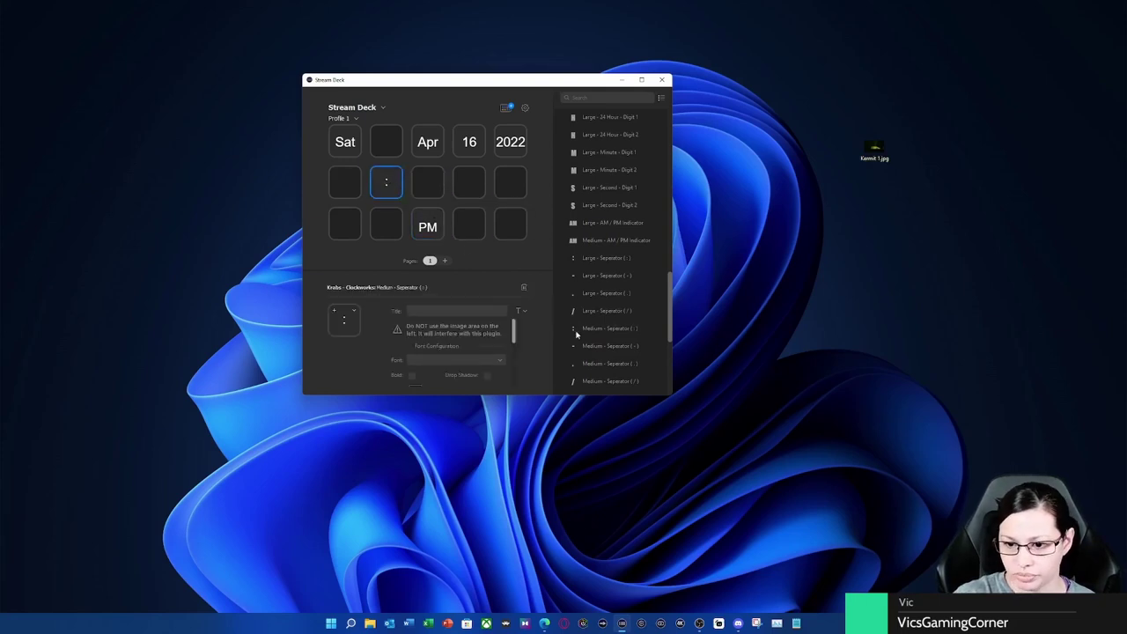
Step: Assign Medium - Seperator ( : ) to the fourth key of the middle row and Medium - 12 Hour - 2 Digit to its first key
left_click_drag(577, 333, 469, 182)
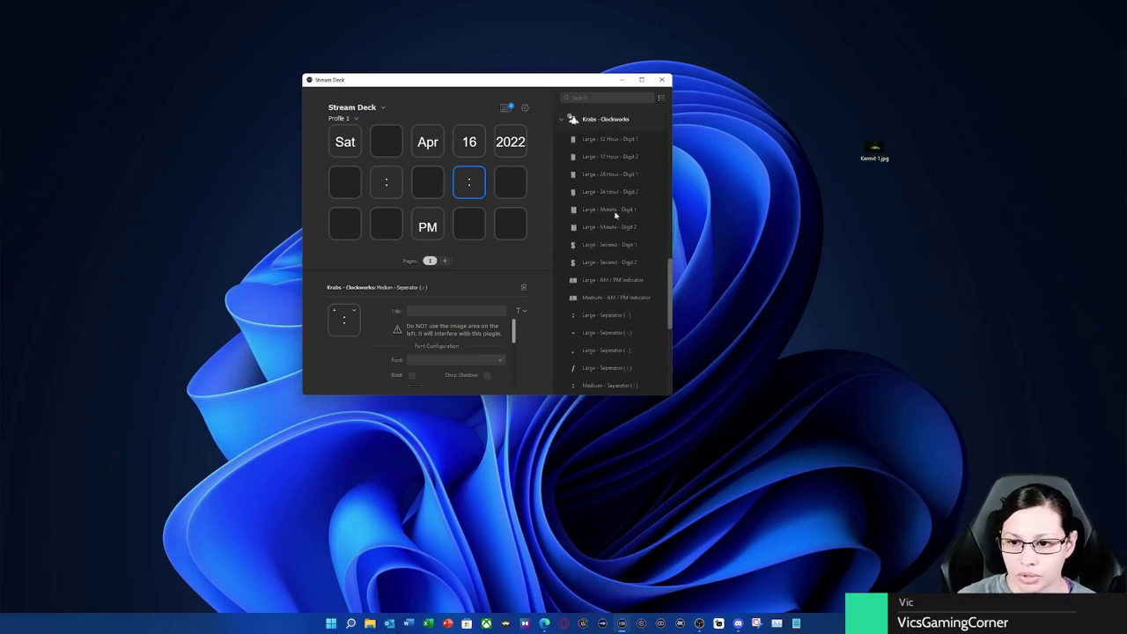
scroll(592, 260, "down", 3)
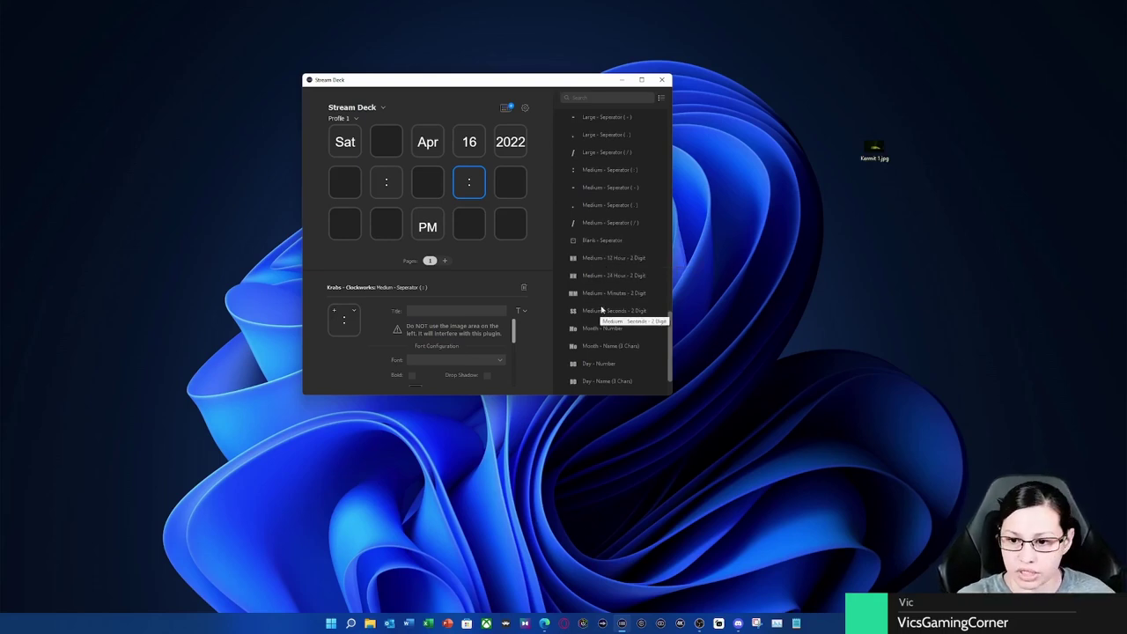
left_click_drag(592, 262, 398, 236)
left_click_drag(360, 197, 354, 189)
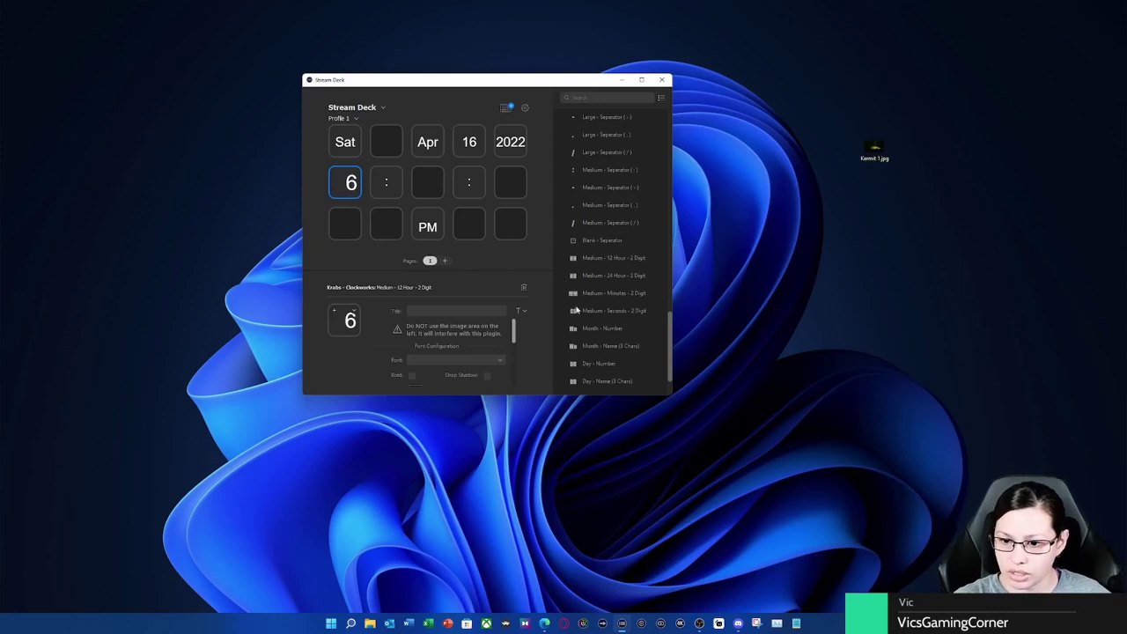
Step: Assign Medium - Minutes - 2 Digit to the third key of the middle row and Medium - Seconds - 2 Digit to its fifth key
left_click_drag(575, 298, 429, 195)
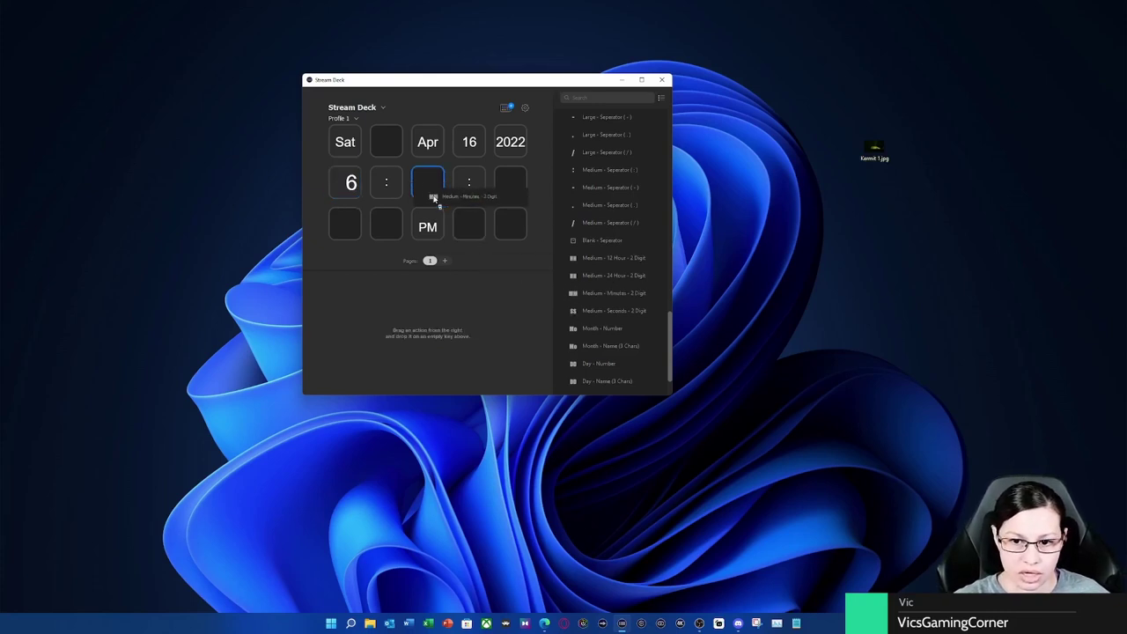
left_click(349, 187)
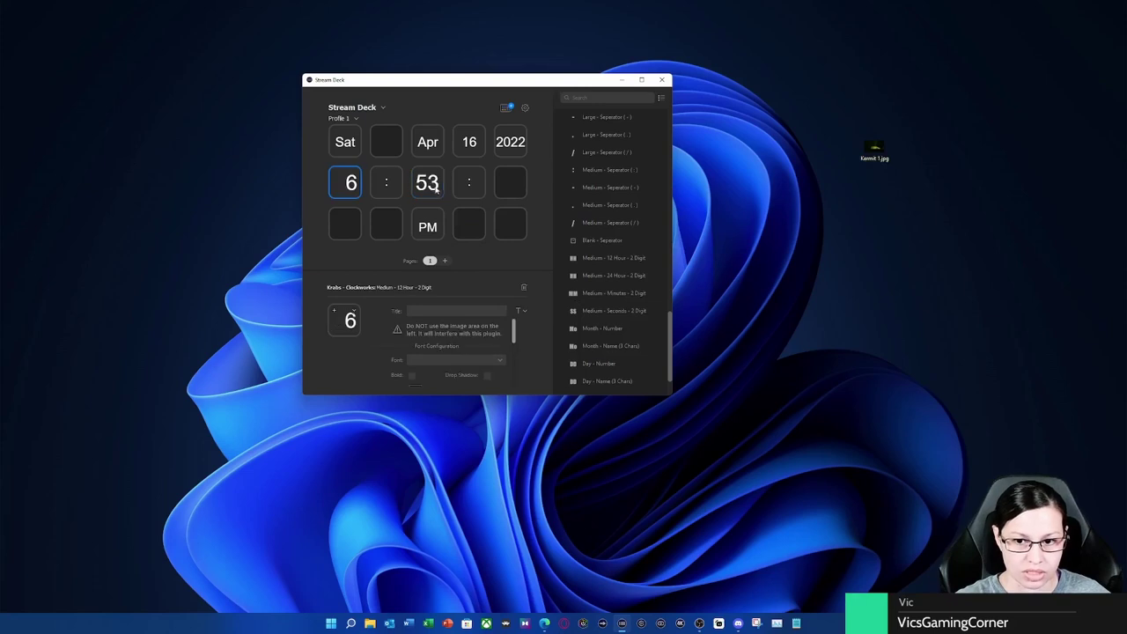
left_click(428, 186)
left_click(510, 190)
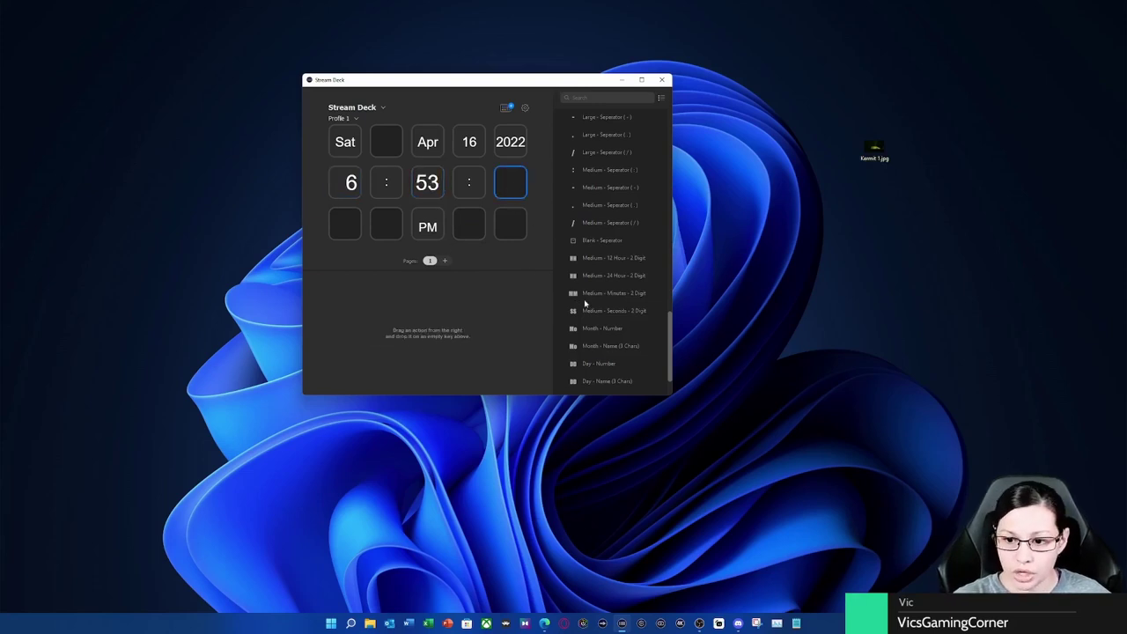
left_click_drag(574, 312, 507, 187)
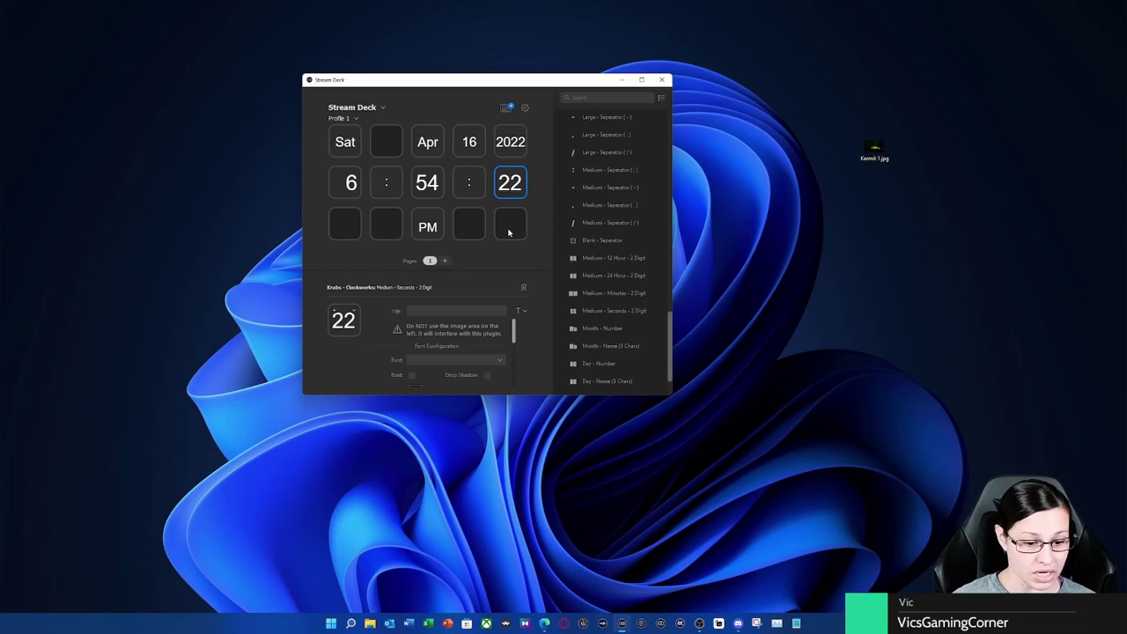
Step: Fill the empty second key of the top row and the four empty keys of the bottom row with Blank - Seperator
scroll(602, 304, "up", 1)
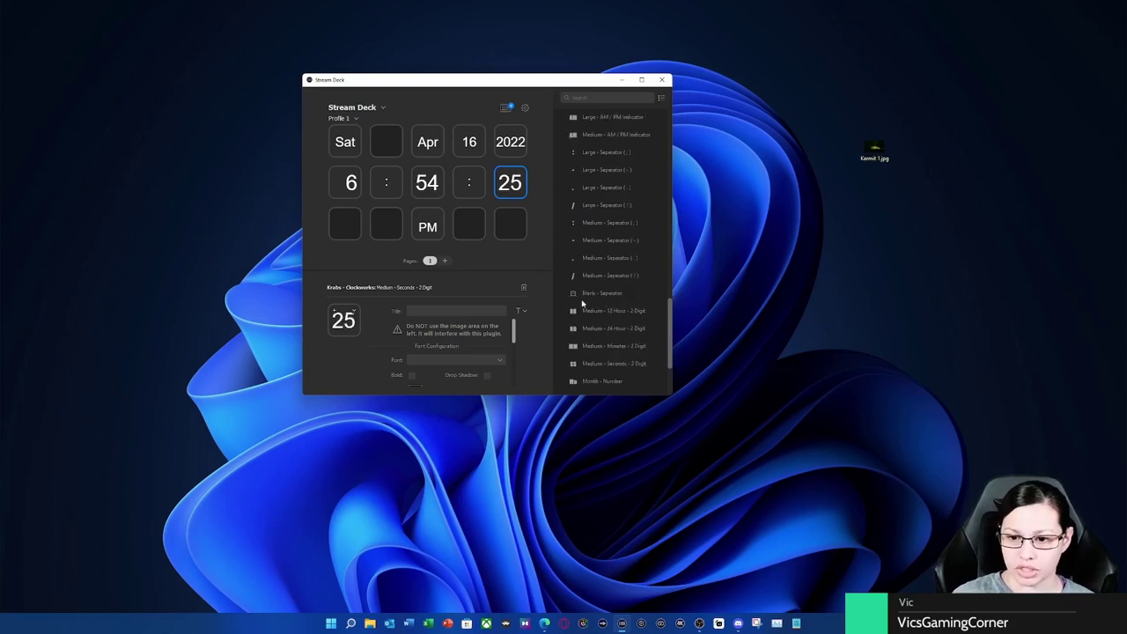
left_click_drag(599, 293, 385, 142)
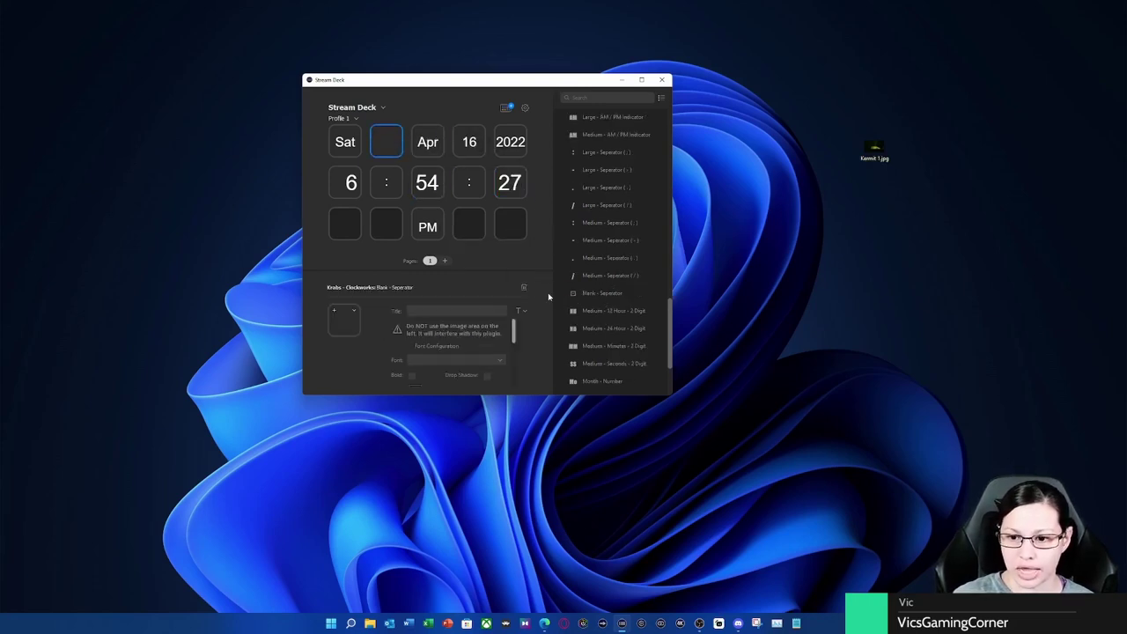
left_click_drag(574, 296, 373, 220)
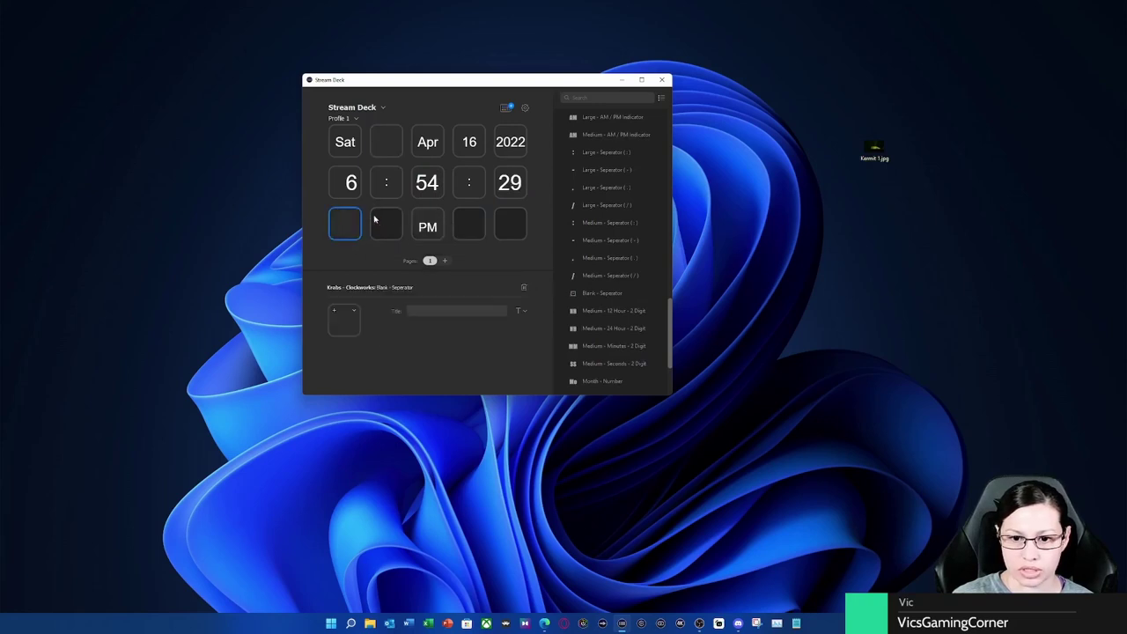
left_click_drag(578, 293, 386, 227)
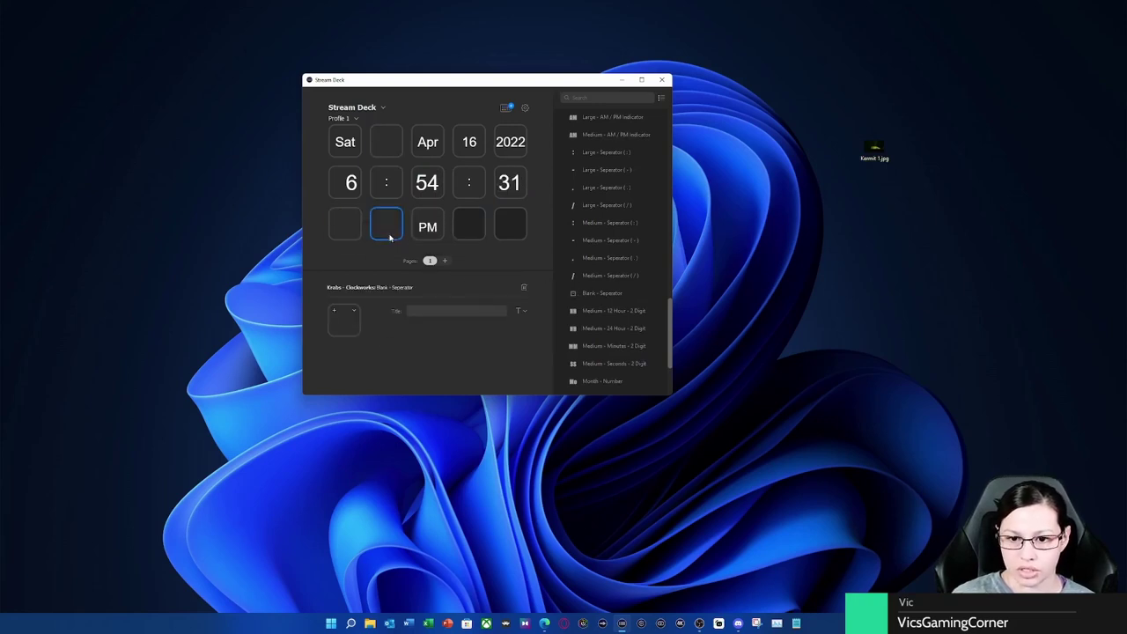
left_click_drag(579, 293, 469, 226)
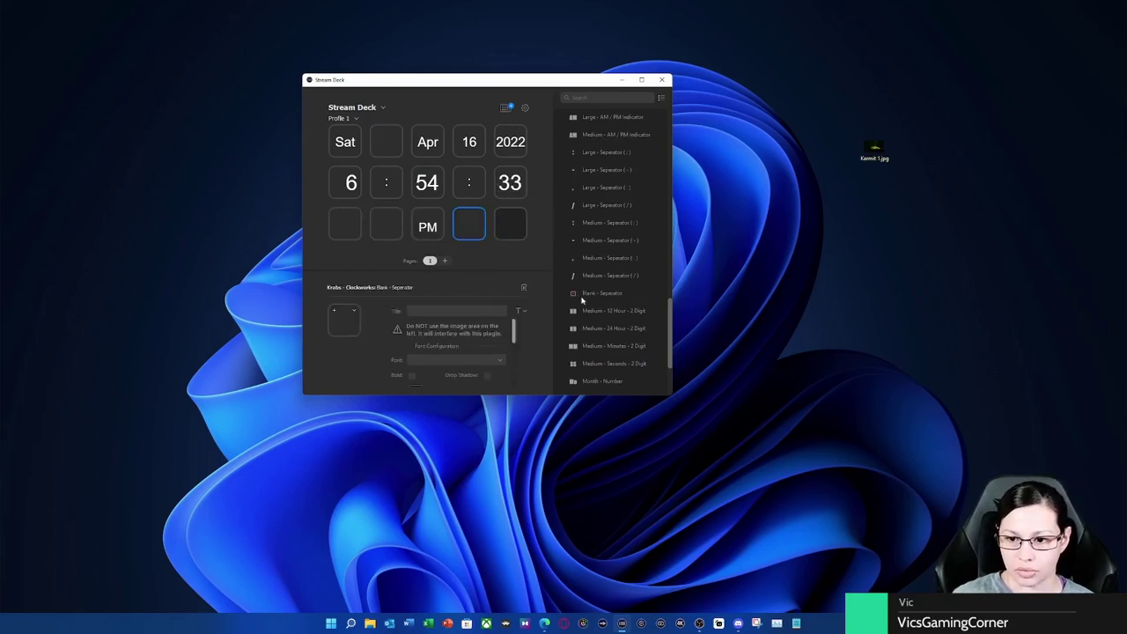
left_click_drag(579, 297, 510, 227)
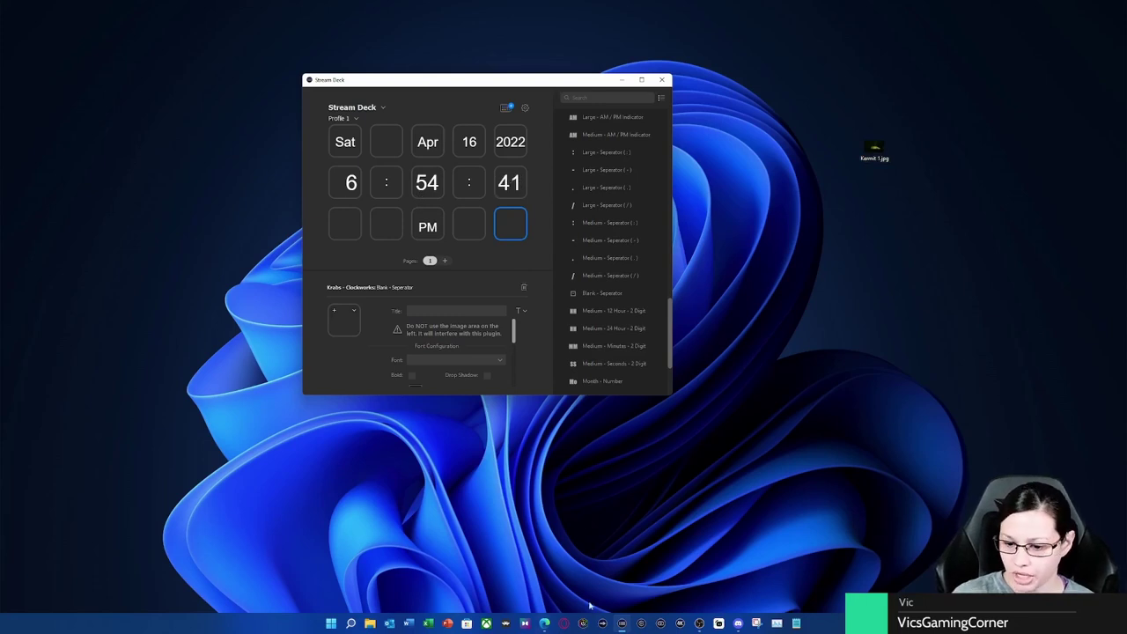
Step: Switch to the Elgato Key Creator page in the Edge browser and change it to Wallpaper Mode
left_click(543, 624)
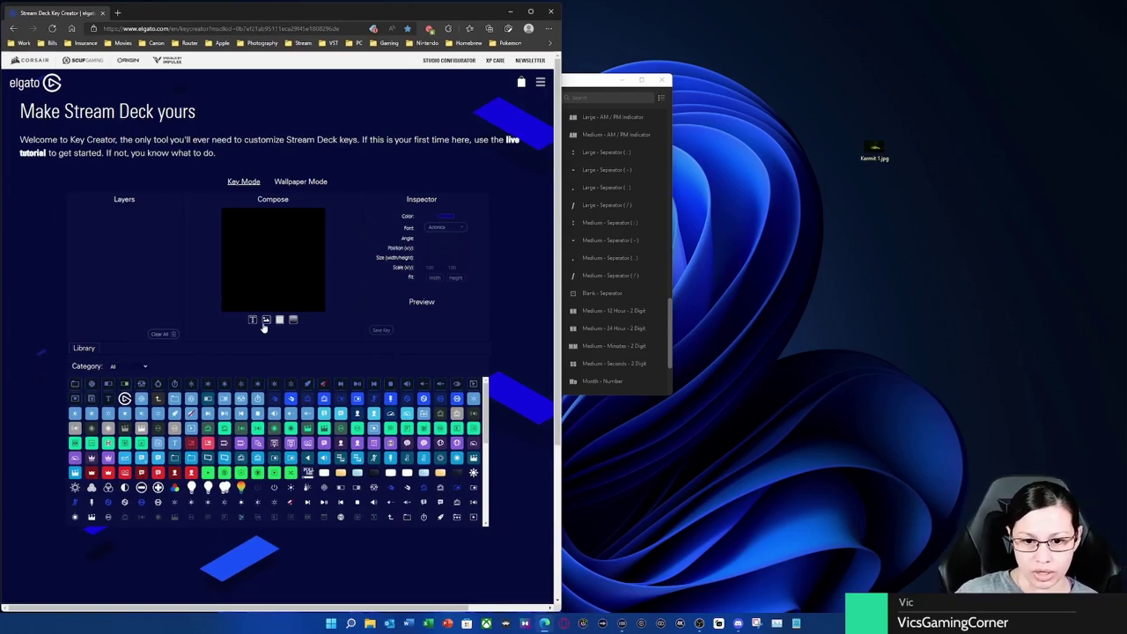
left_click(300, 181)
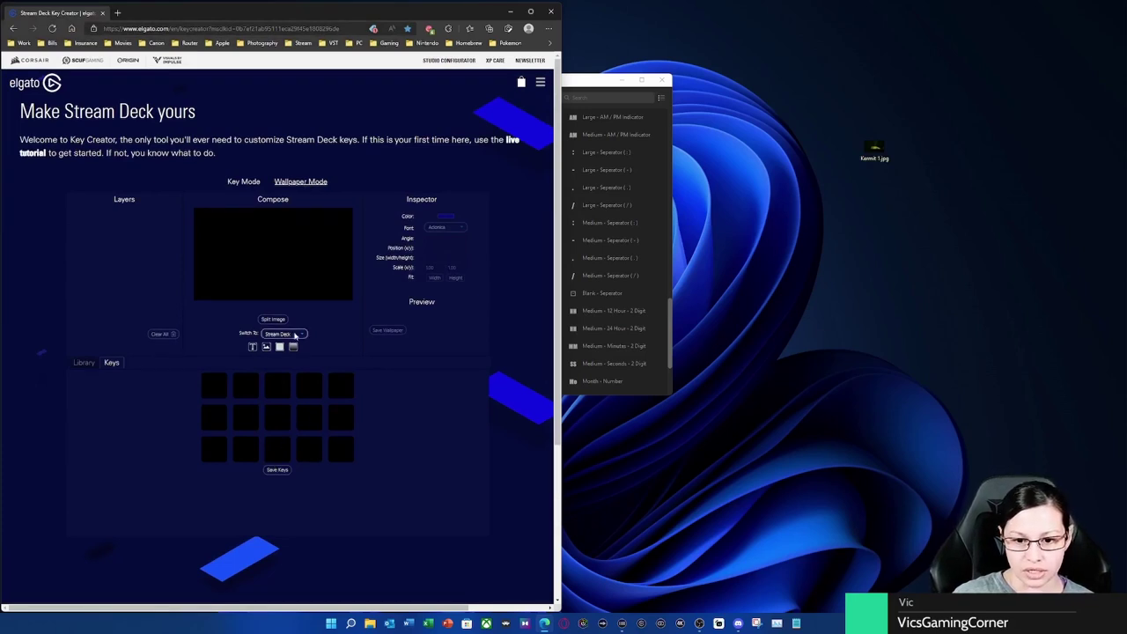
Step: Preview the Stream Deck XL and Stream Deck Mini layouts, and return the device layout to Stream Deck
left_click(294, 335)
left_click(308, 349)
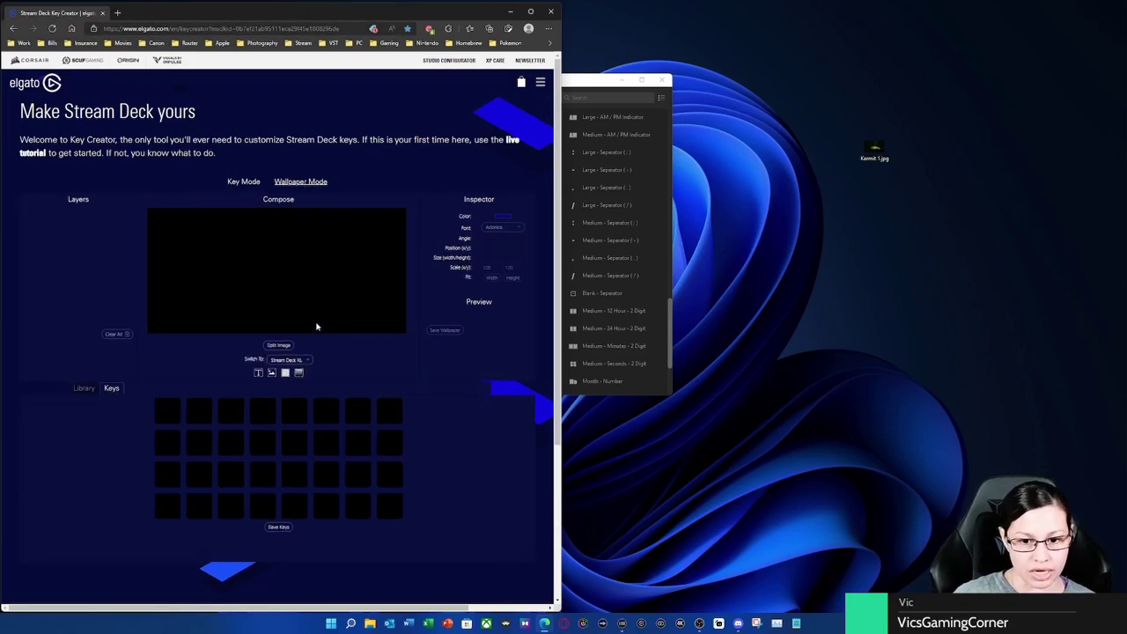
left_click(310, 360)
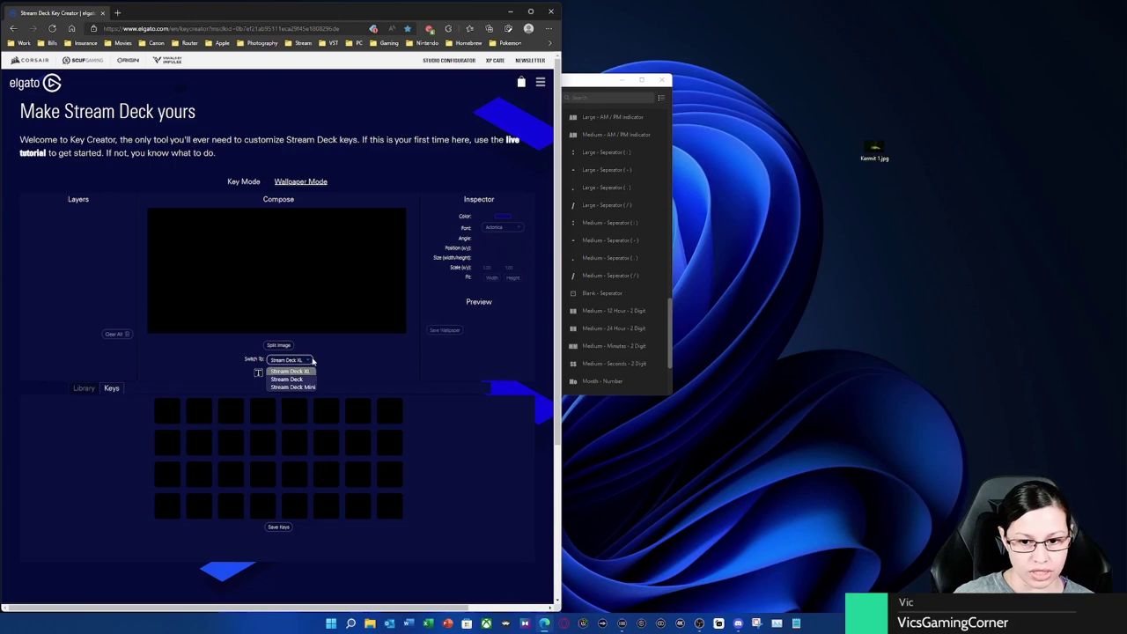
left_click(306, 388)
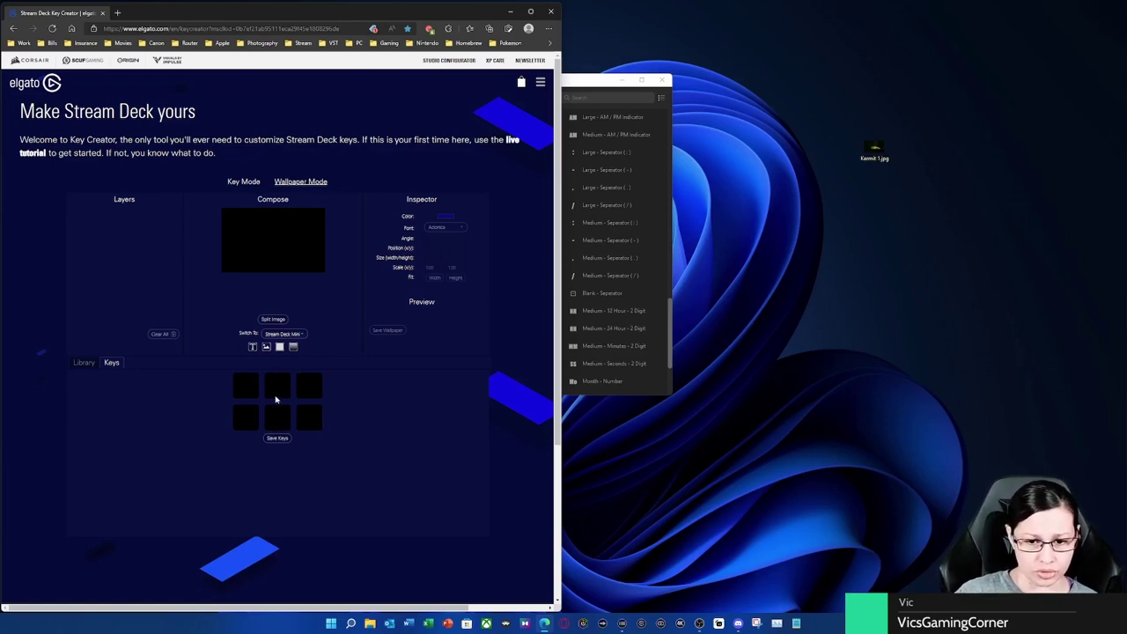
left_click(304, 334)
left_click(283, 353)
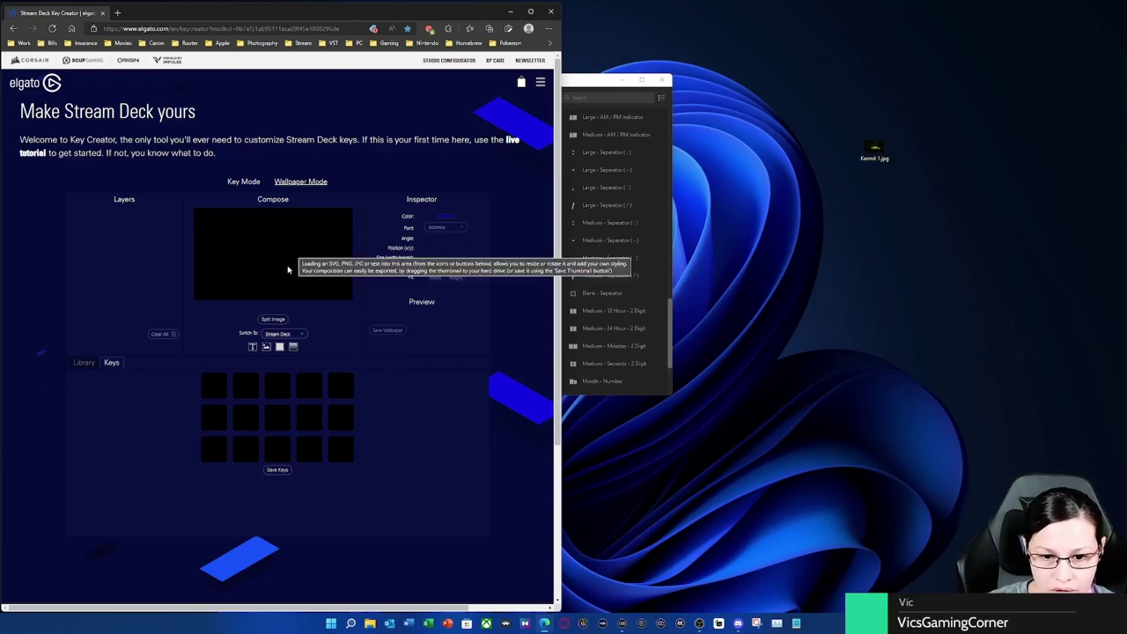
Step: Load the image Kermit 1.jpg from the Desktop into the wallpaper composition
left_click(266, 346)
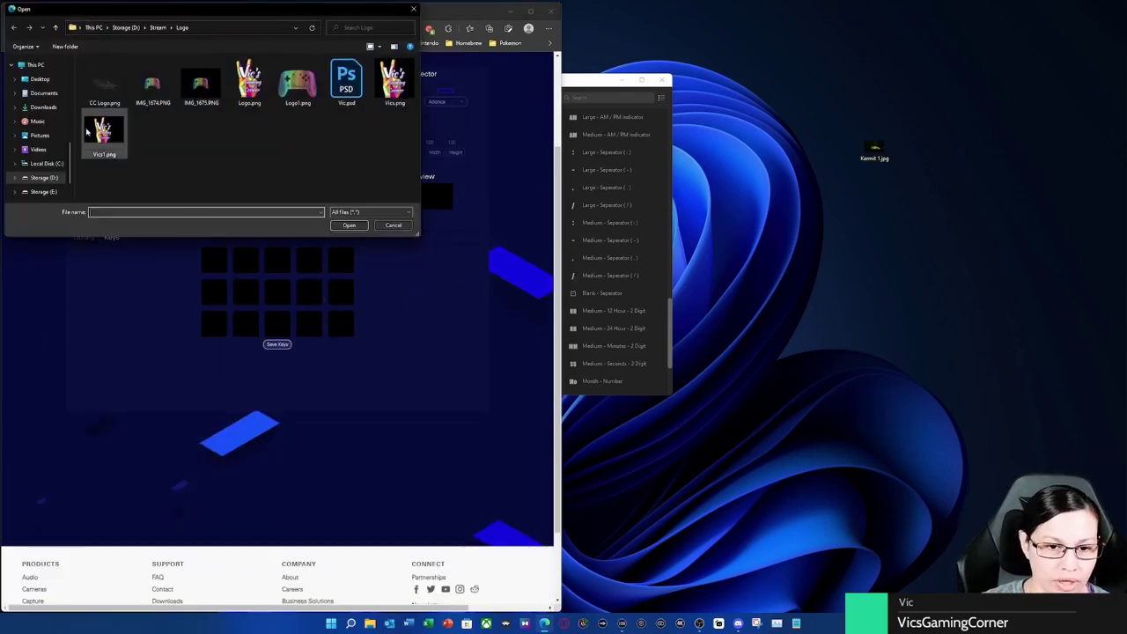
left_click(39, 79)
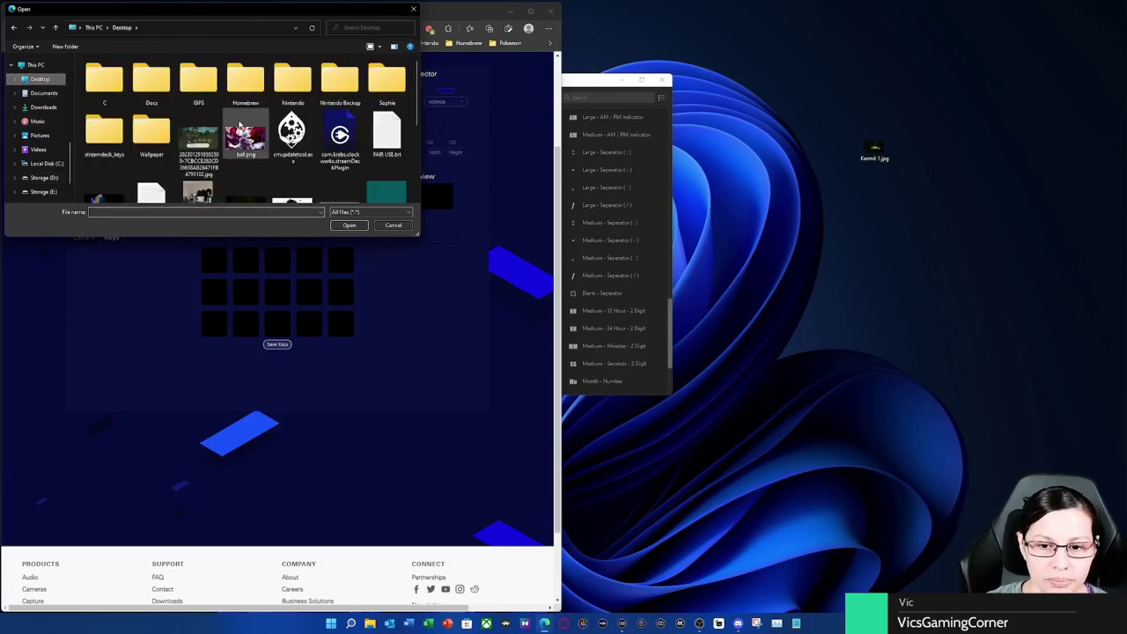
scroll(239, 126, "down", 1)
scroll(224, 153, "down", 3)
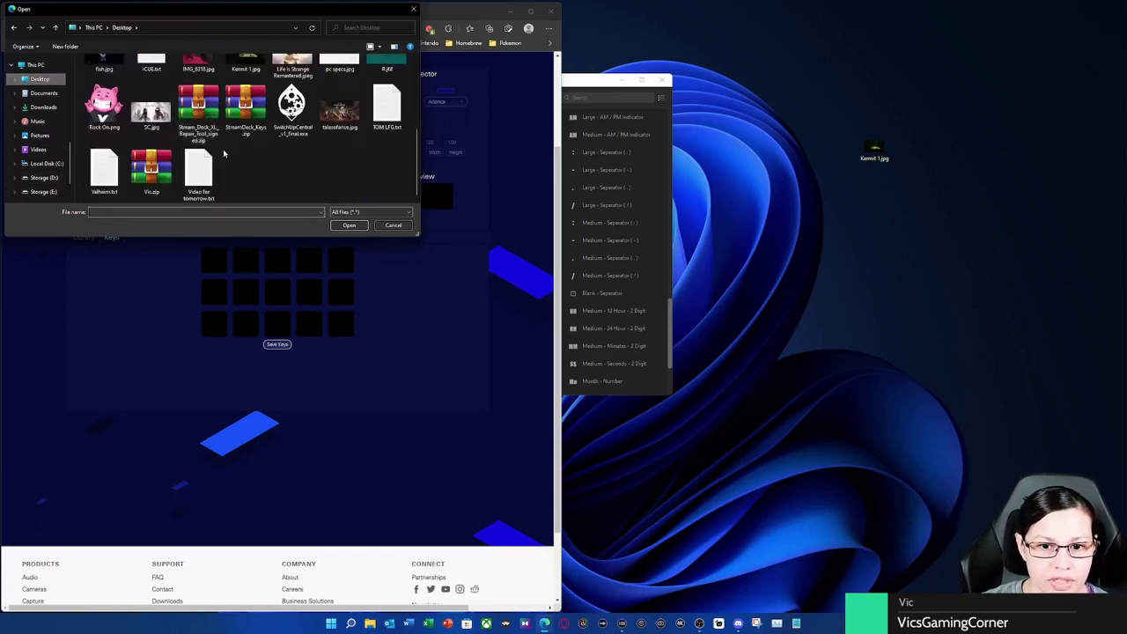
scroll(238, 141, "up", 1)
left_click(245, 79)
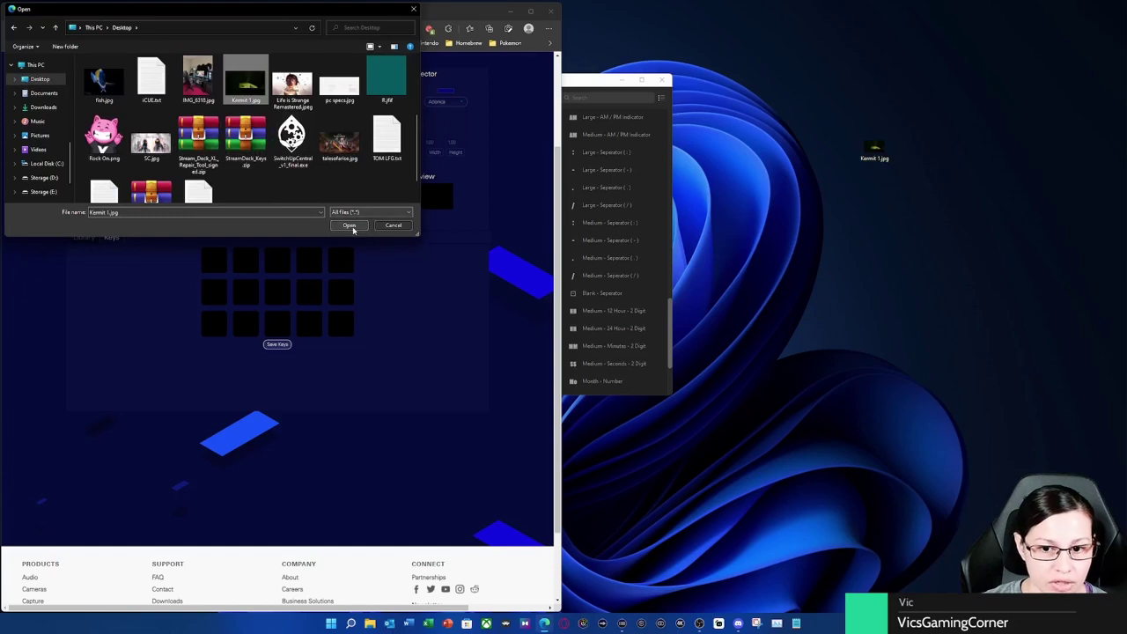
left_click(350, 226)
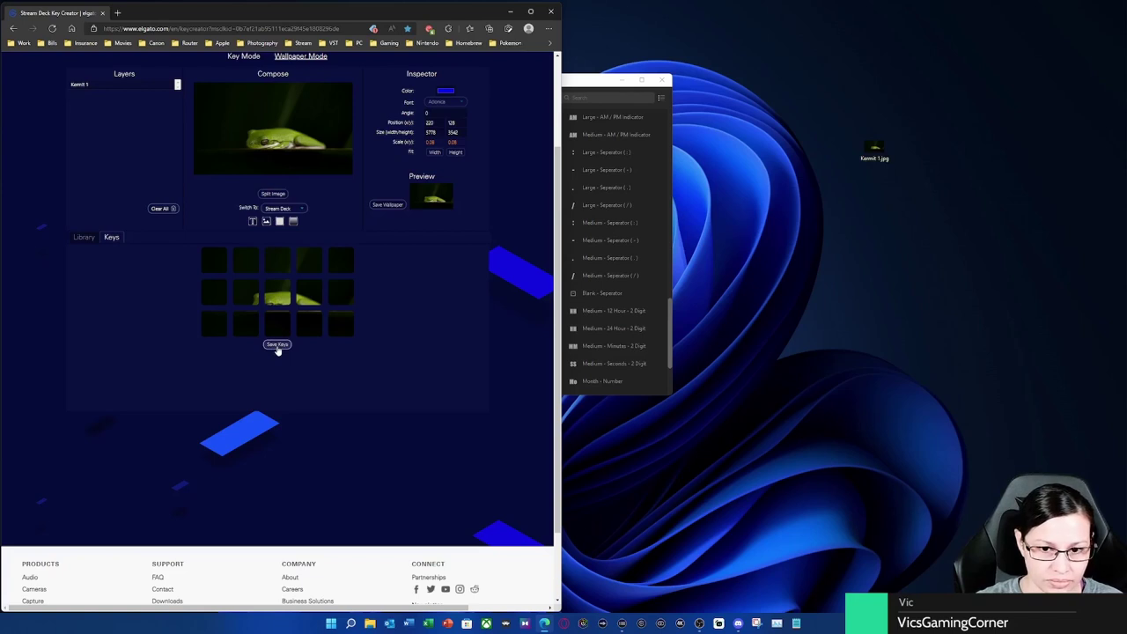
Step: Move the frog image up to about x 225, y 95 in the composition and split it across the keys
mouse_move(277, 146)
left_mouse_down()
mouse_move(281, 124)
mouse_move(284, 134)
left_mouse_up()
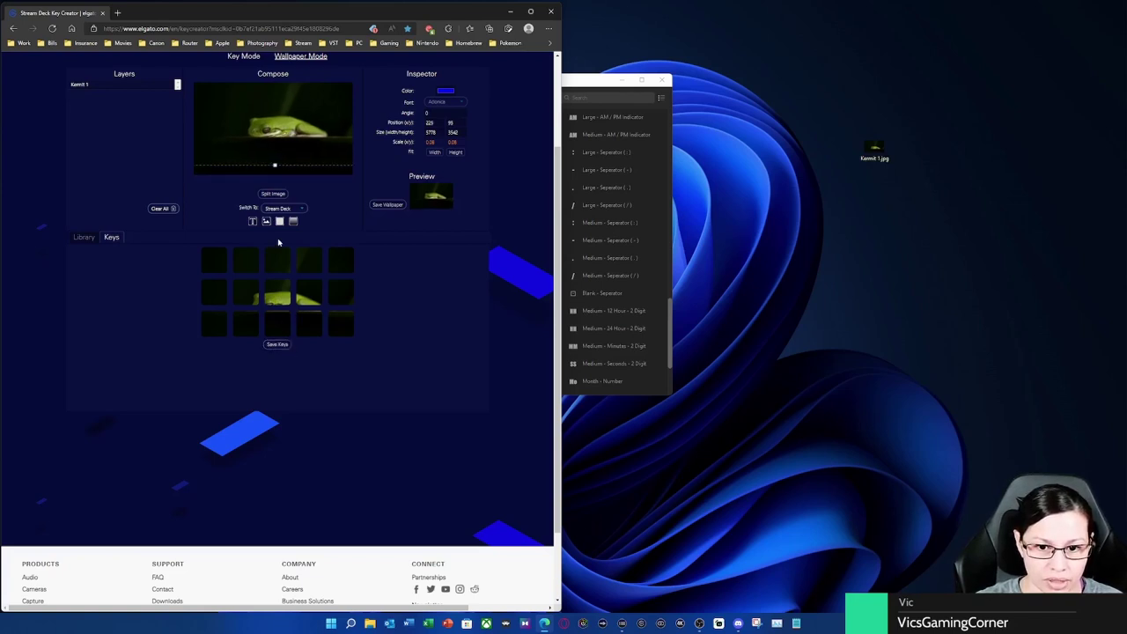
left_click(273, 194)
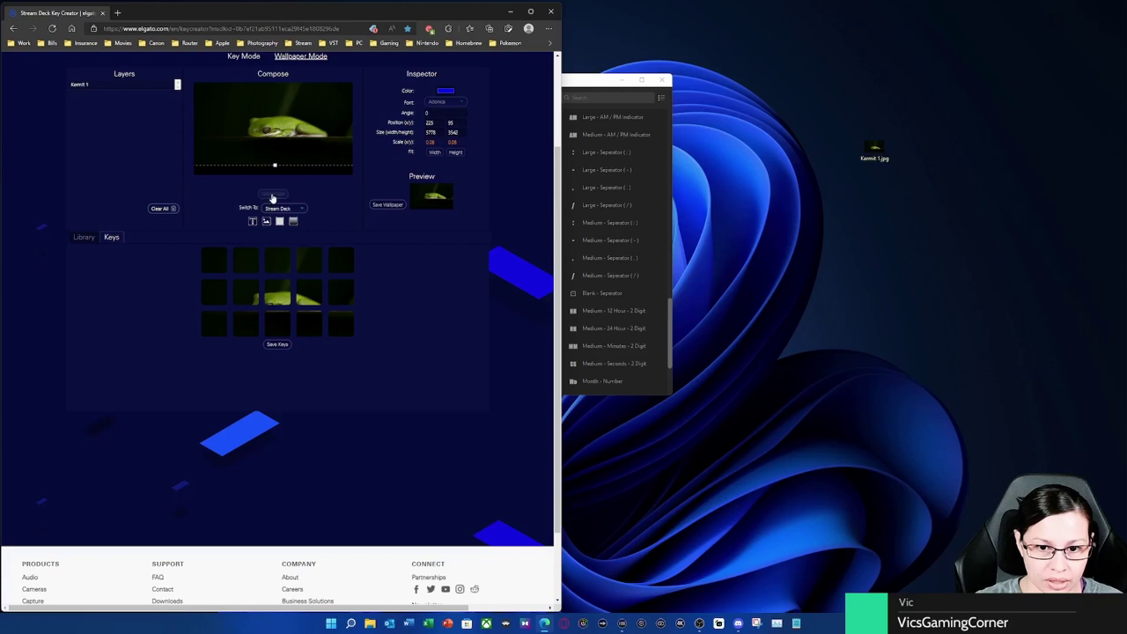
Step: Save the split key images as StreamDeck_Keys.zip and open the folder containing the download
left_click(282, 349)
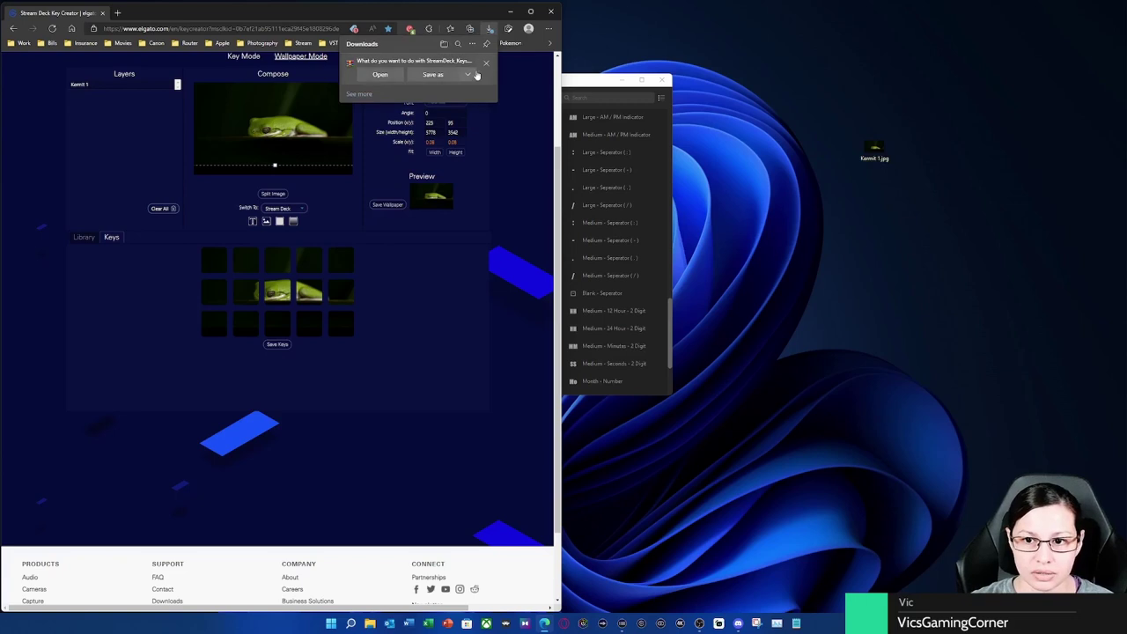
left_click(476, 75)
left_click(453, 92)
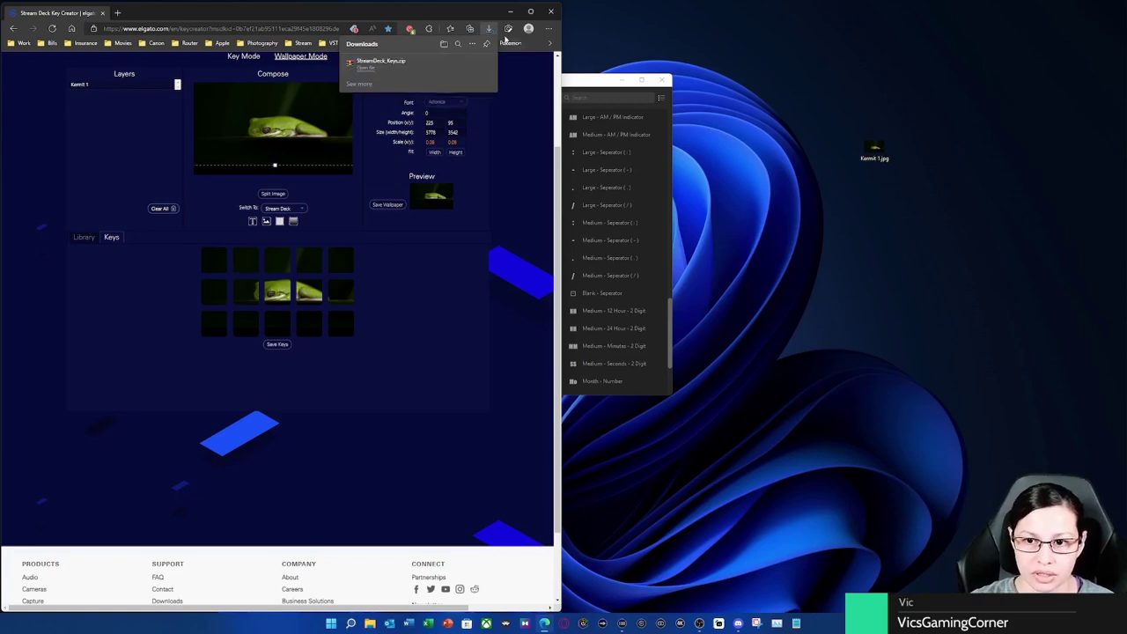
left_click(444, 44)
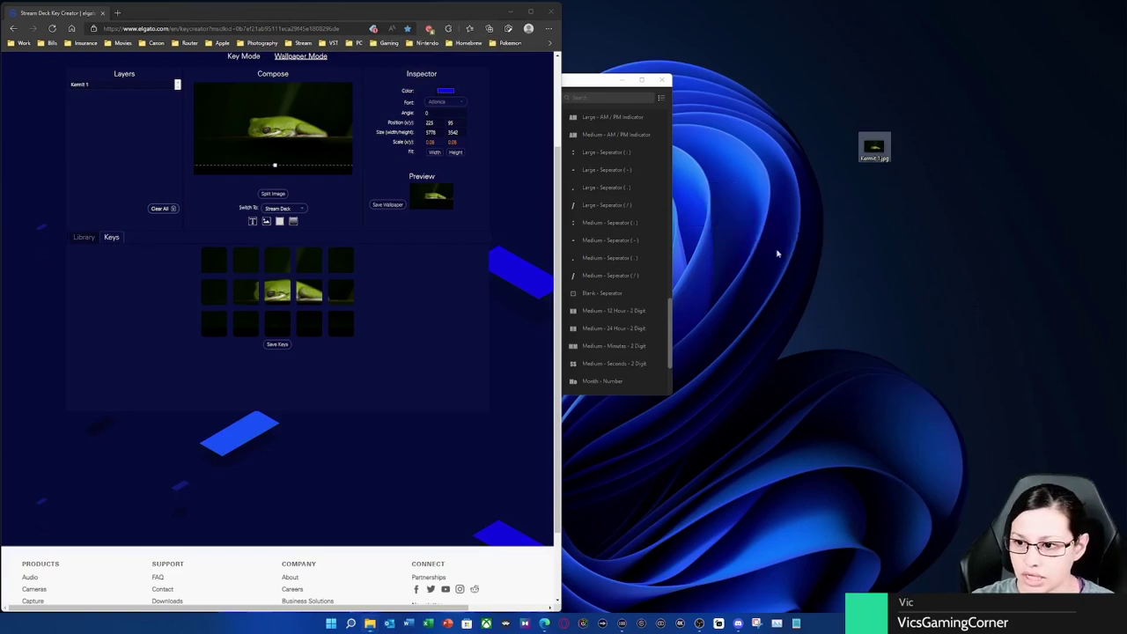
Step: Extract StreamDeck_Keys.zip on the desktop with Extract Here, open the streamdeck_keys folder and move its window fully into view
right_click(815, 234)
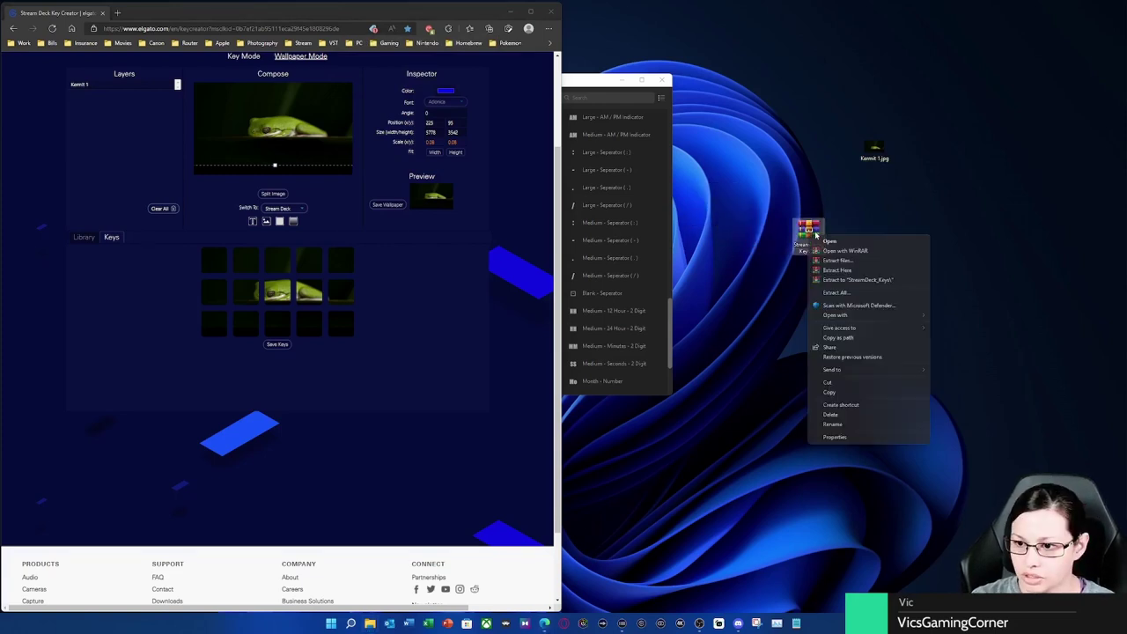
left_click(845, 270)
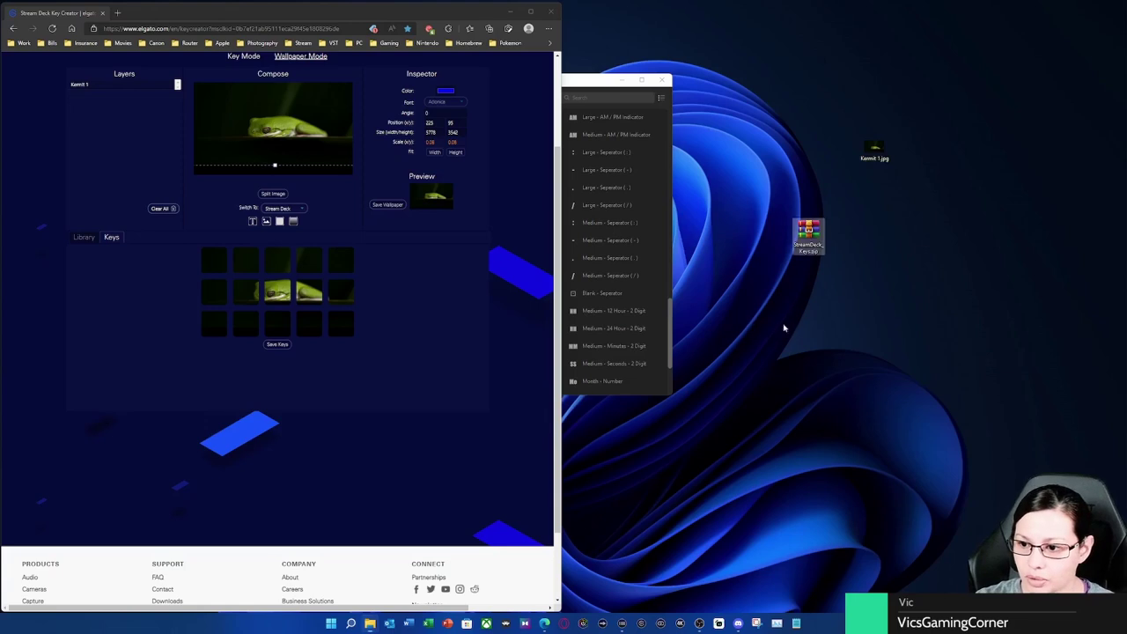
double_click(907, 275)
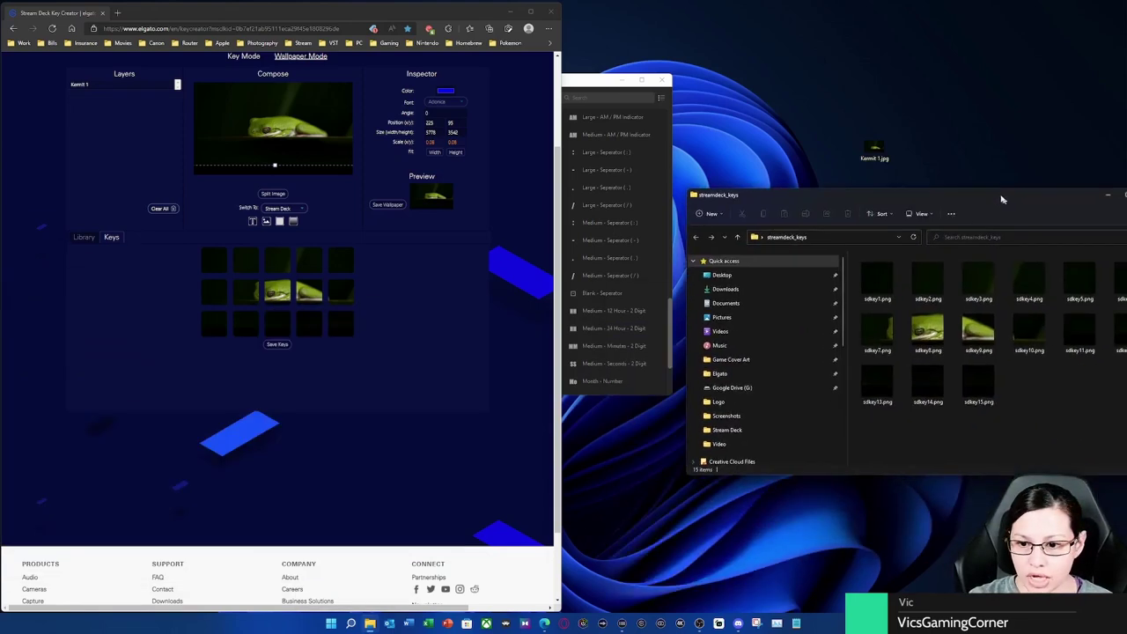
left_click_drag(939, 186, 855, 202)
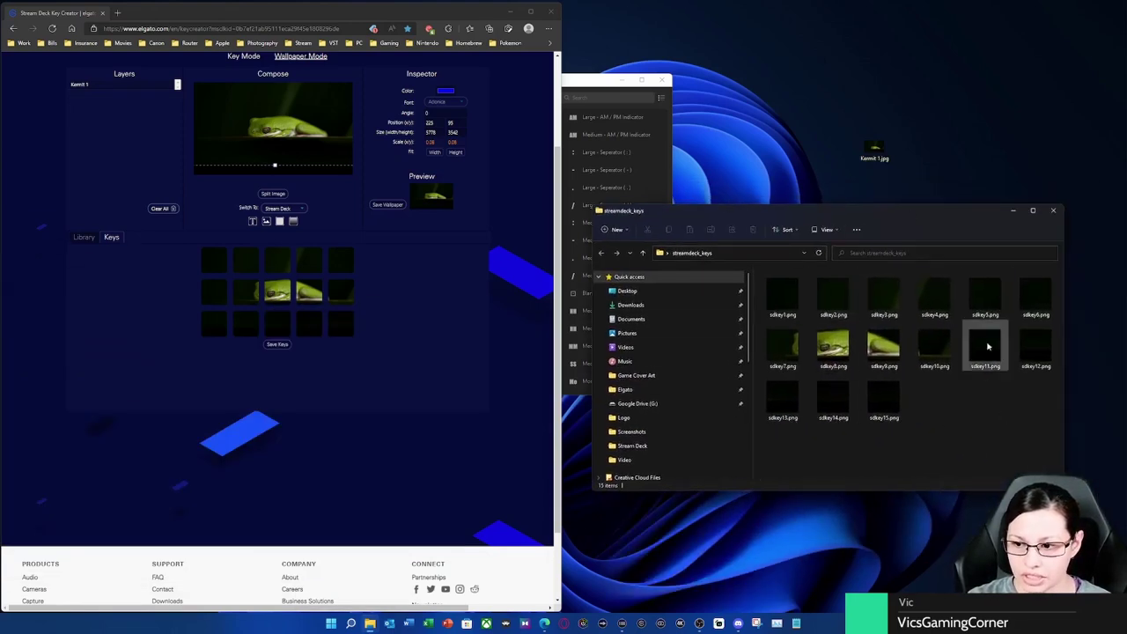
Step: Switch to the Stream Deck window and set sdkey1.png from the Desktop's streamdeck_keys folder as the day name key's background image
left_click(510, 11)
left_click(354, 150)
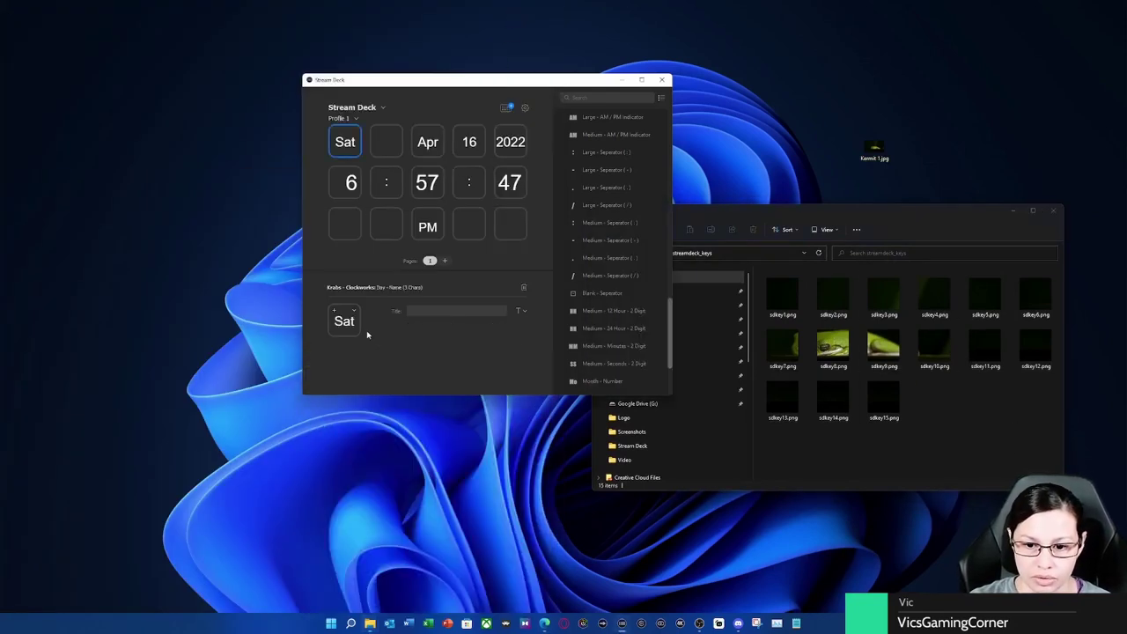
scroll(455, 365, "down", 3)
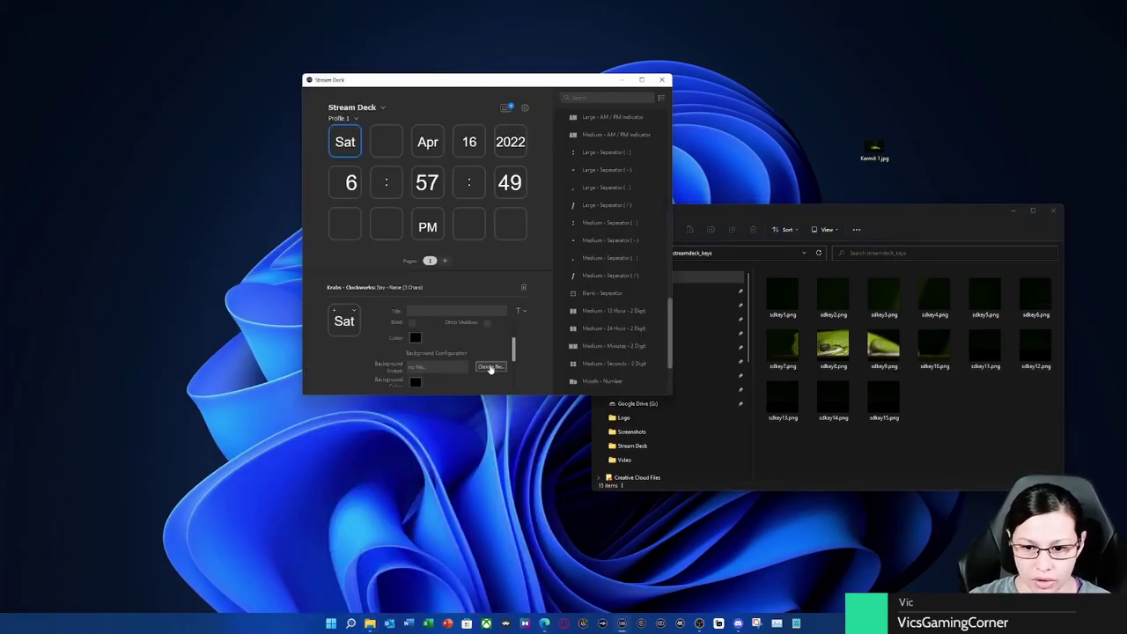
left_click(491, 366)
left_click(341, 164)
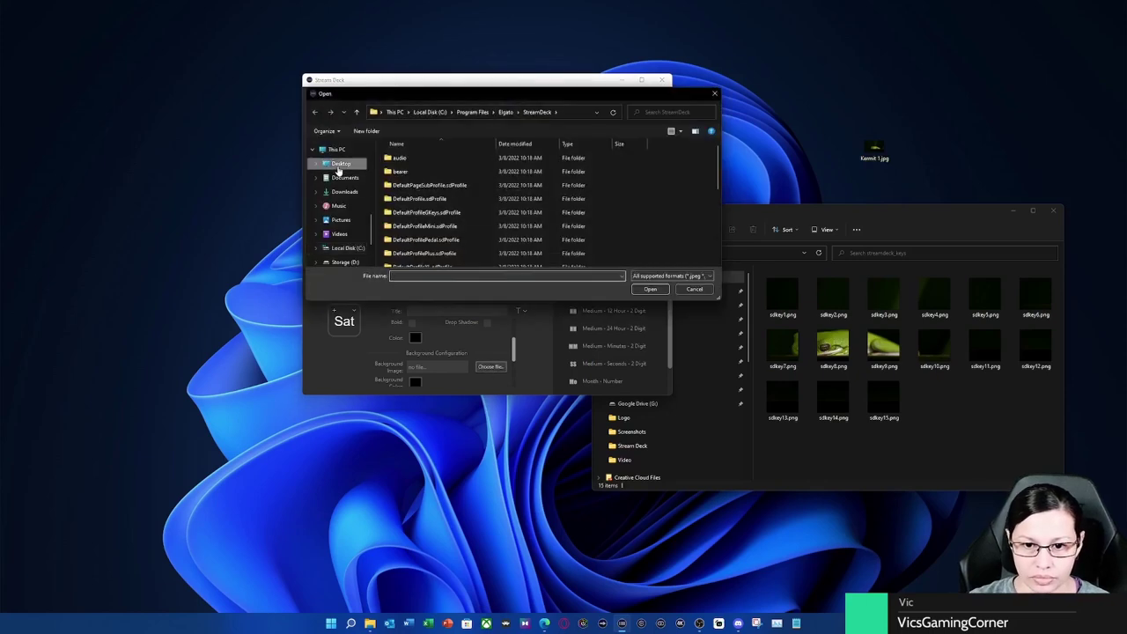
double_click(407, 218)
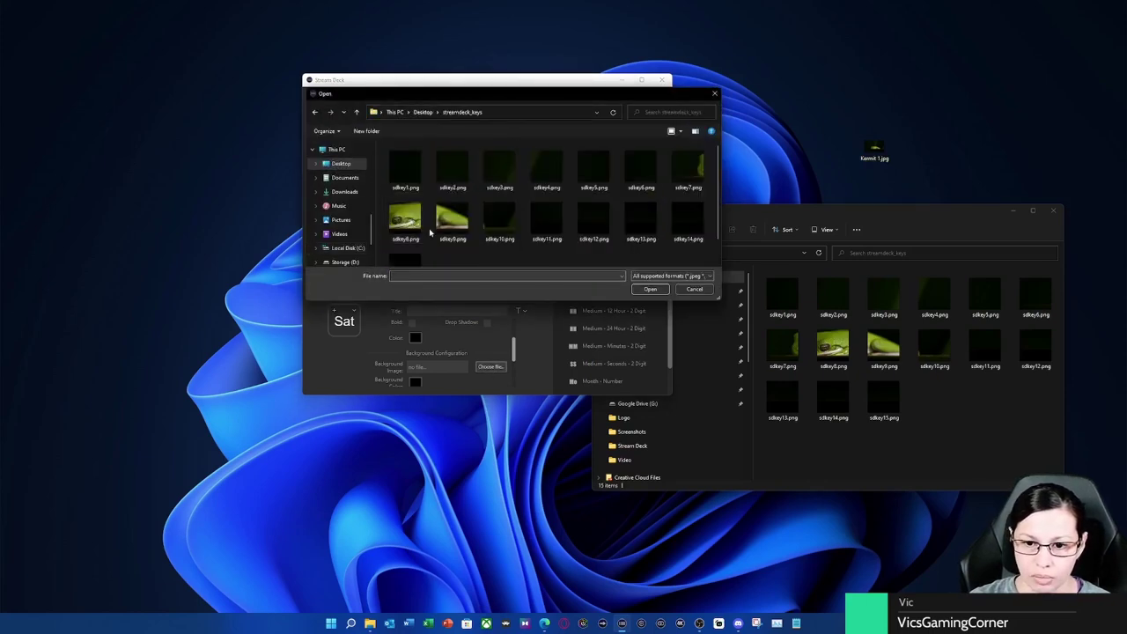
left_click(404, 168)
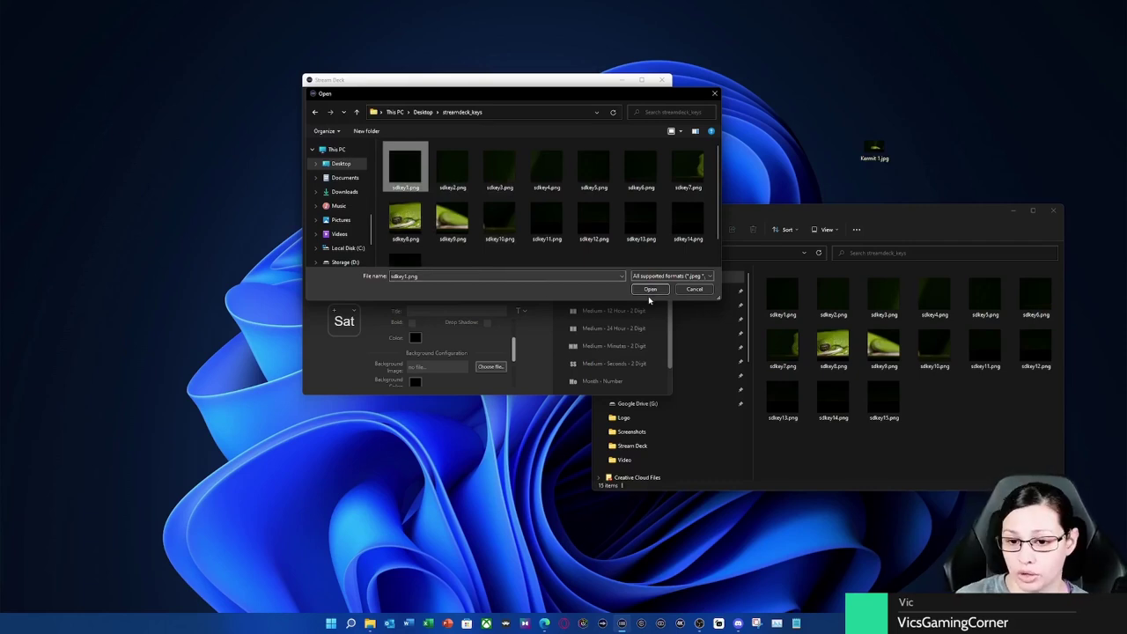
left_click(650, 289)
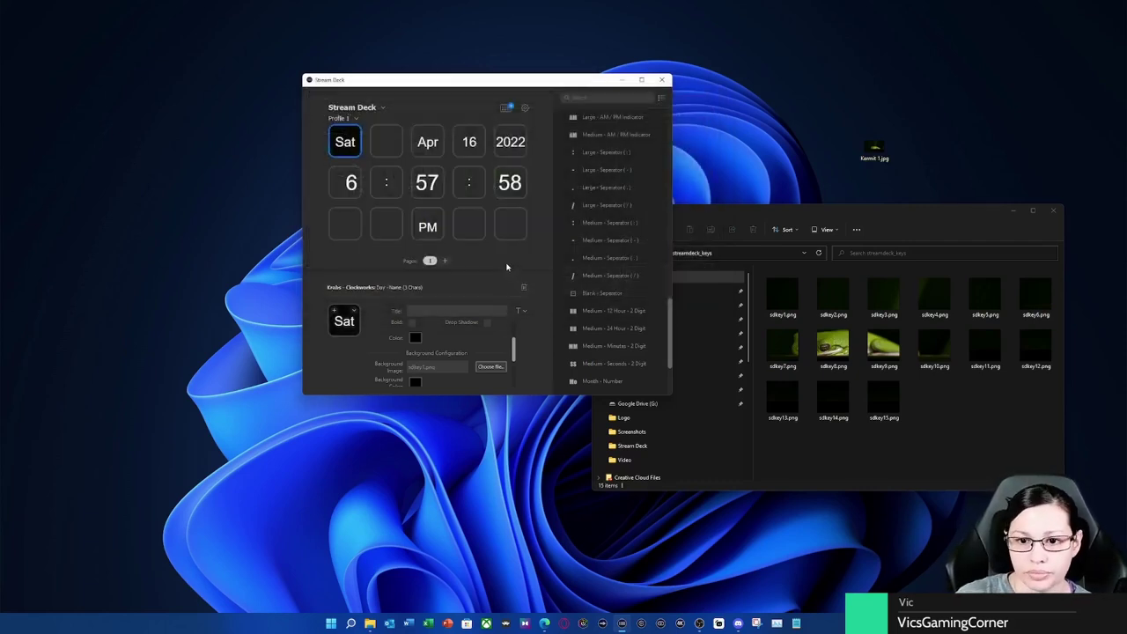
Step: Set sdkey2.png as the background image of the blank separator key beside the day name
left_click(392, 148)
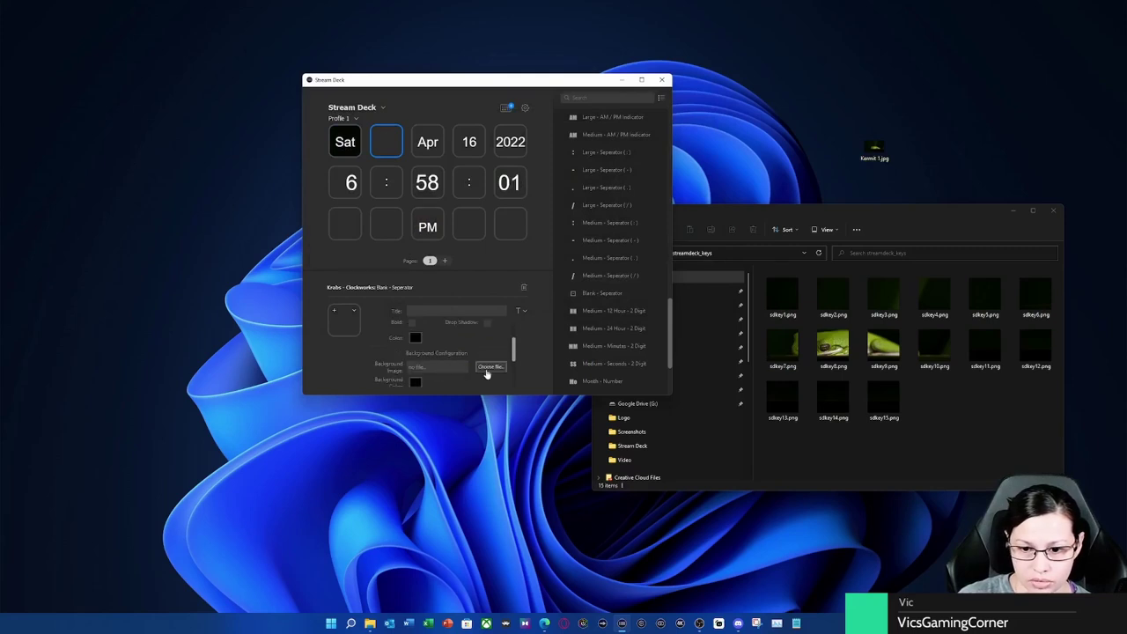
left_click(491, 366)
left_click(440, 164)
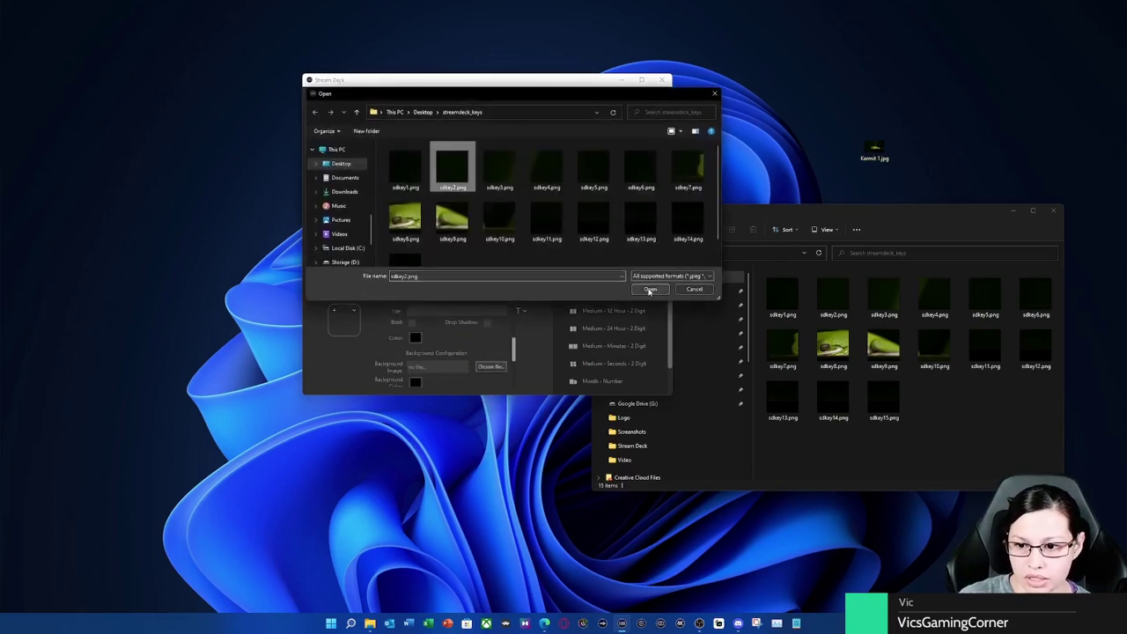
left_click(645, 289)
Step: Set sdkey3.png as the background image of the month name key
left_click(437, 158)
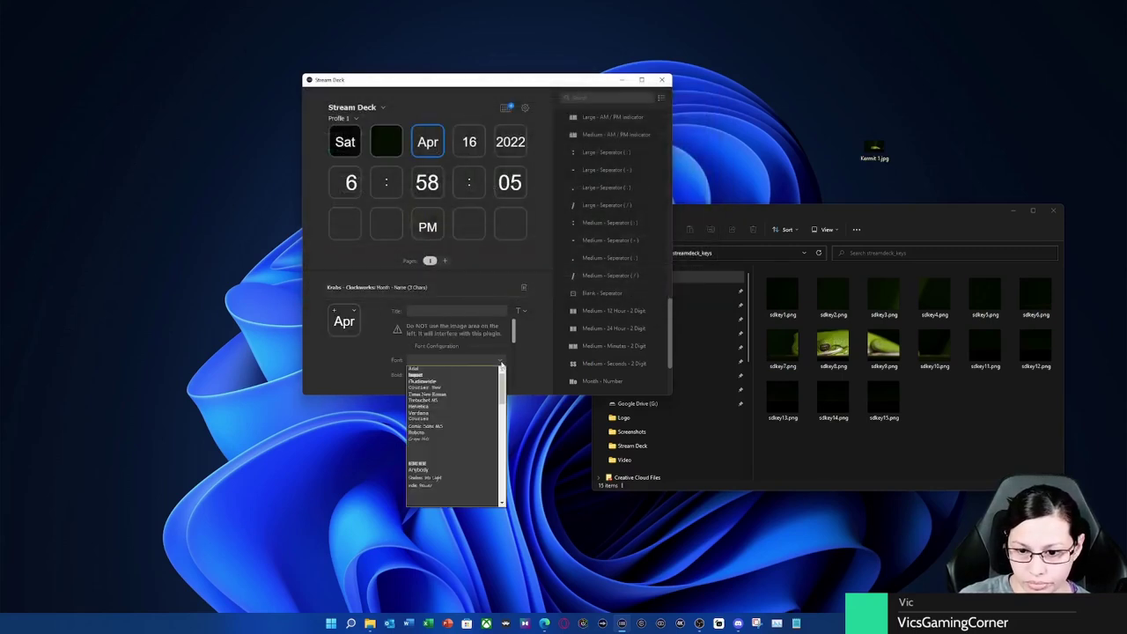
scroll(440, 343, "down", 3)
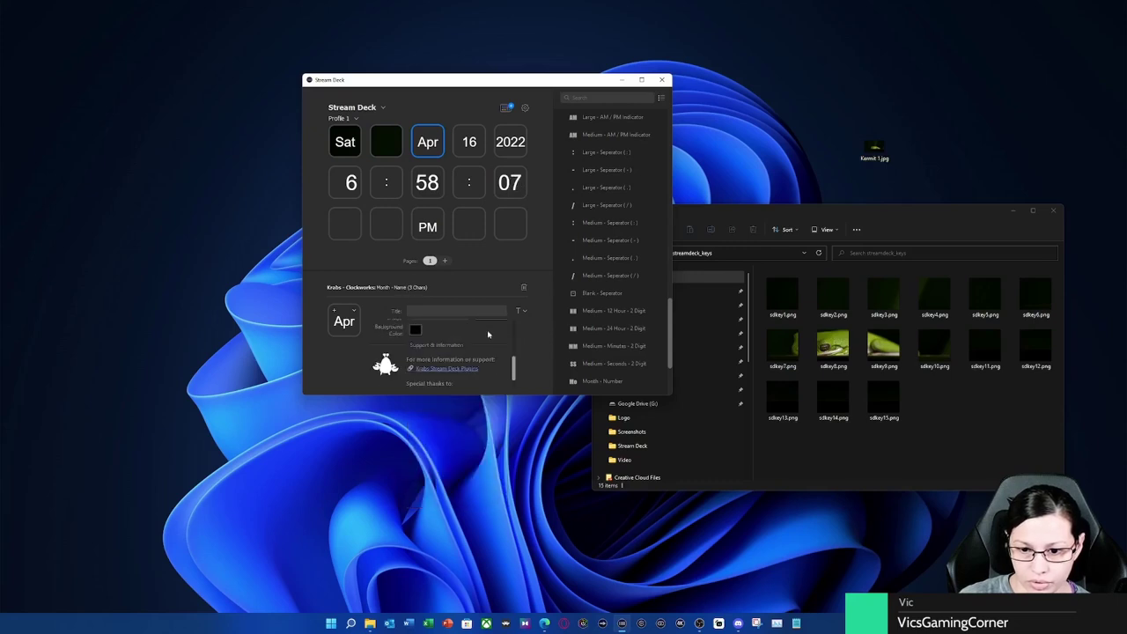
left_click(491, 339)
left_click(500, 166)
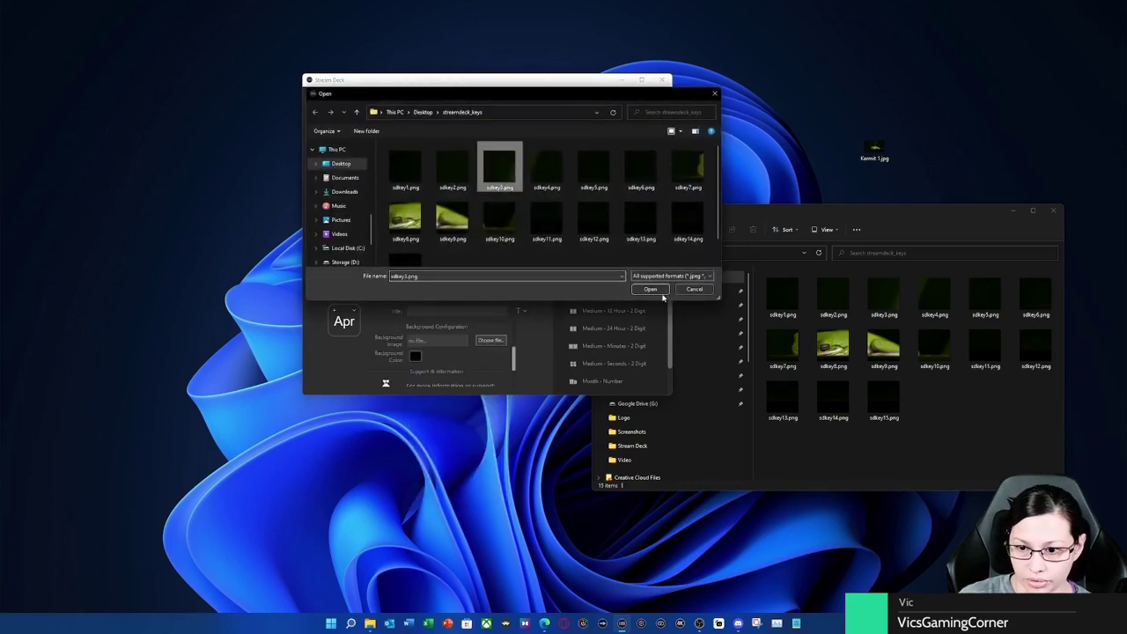
left_click(649, 288)
Step: Set sdkey4.png as the background image of the day number key
left_click(471, 142)
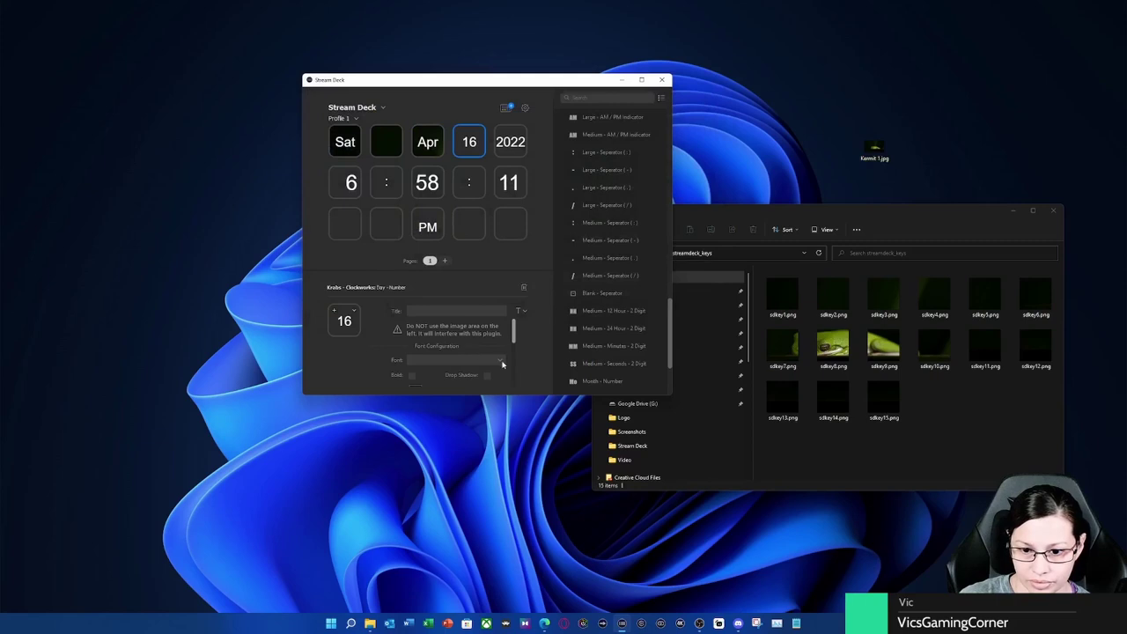
scroll(503, 364, "down", 3)
left_click(490, 340)
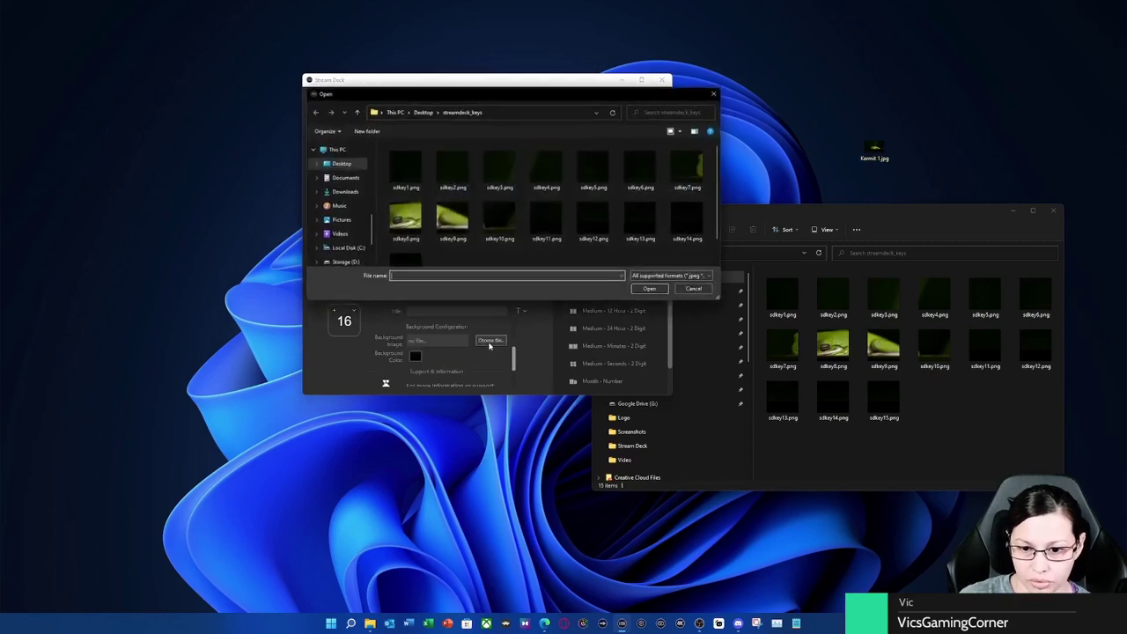
left_click(546, 165)
left_click(649, 289)
Step: Set sdkey5.png as the background image of the four-digit year key
left_click(508, 143)
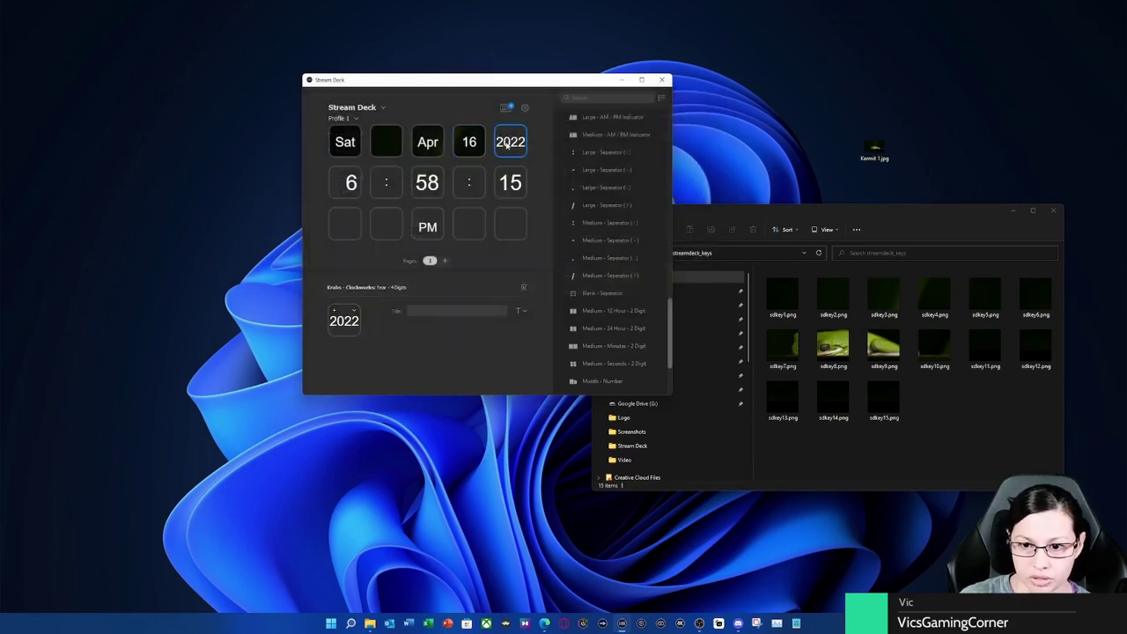
scroll(497, 352, "down", 3)
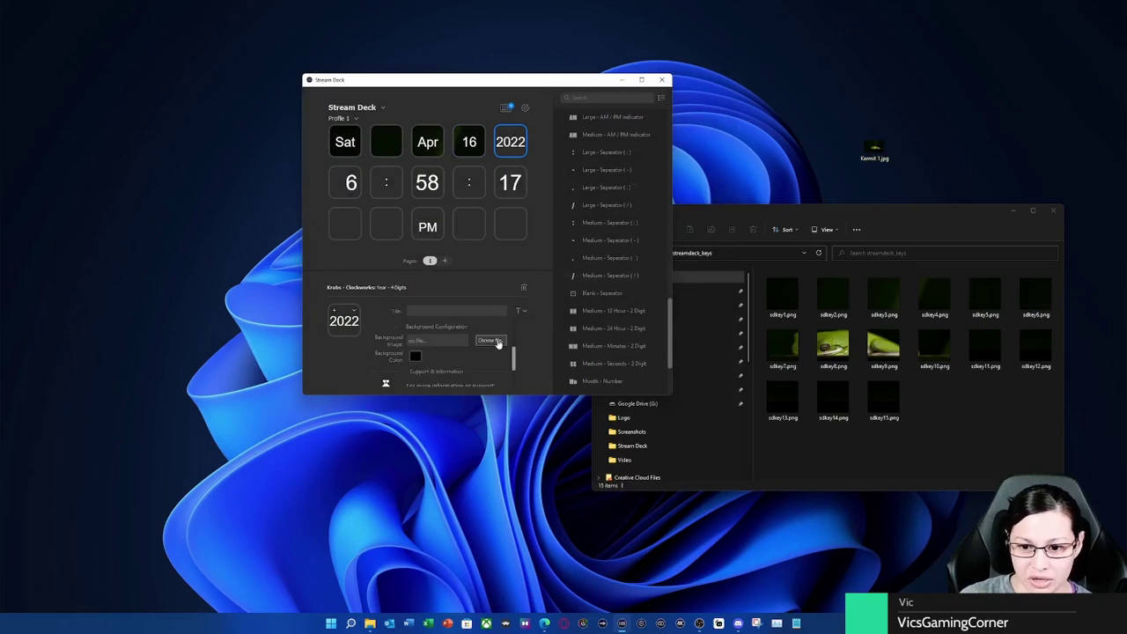
left_click(493, 341)
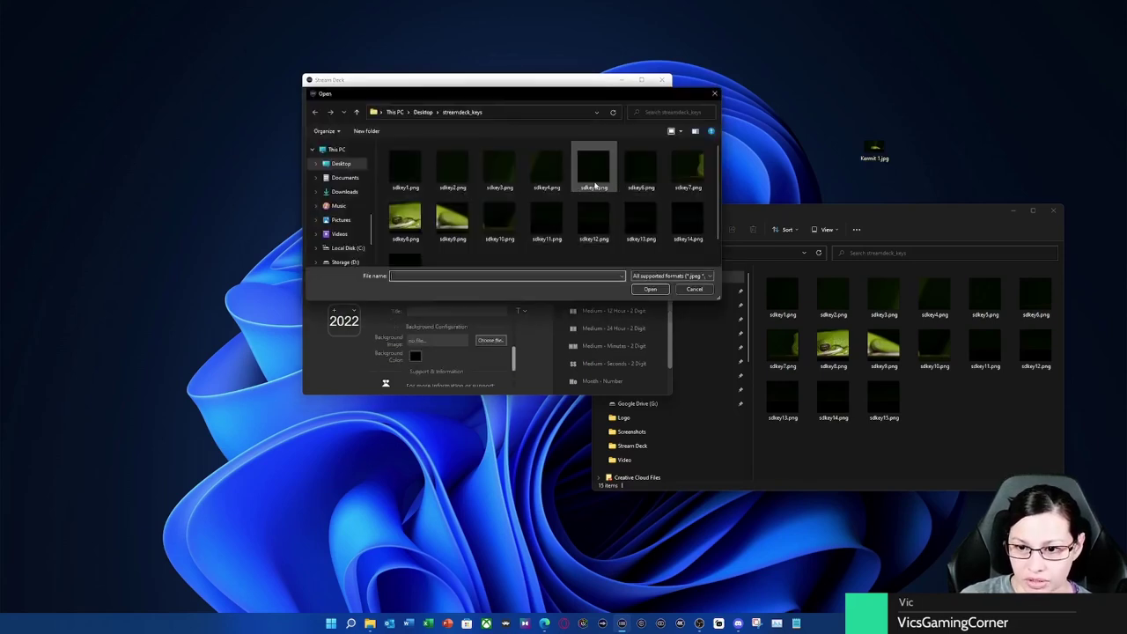
left_click(596, 176)
left_click(649, 288)
Step: Set sdkey6.png as the background image of the 12-hour key at the start of the second row
left_click(350, 194)
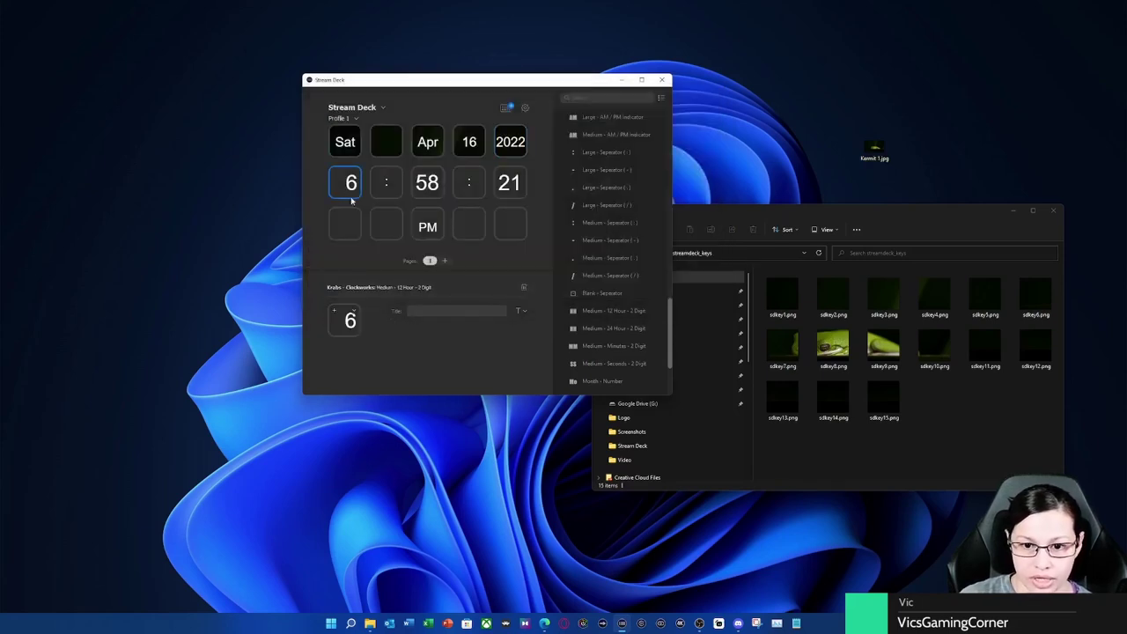
left_click(499, 363)
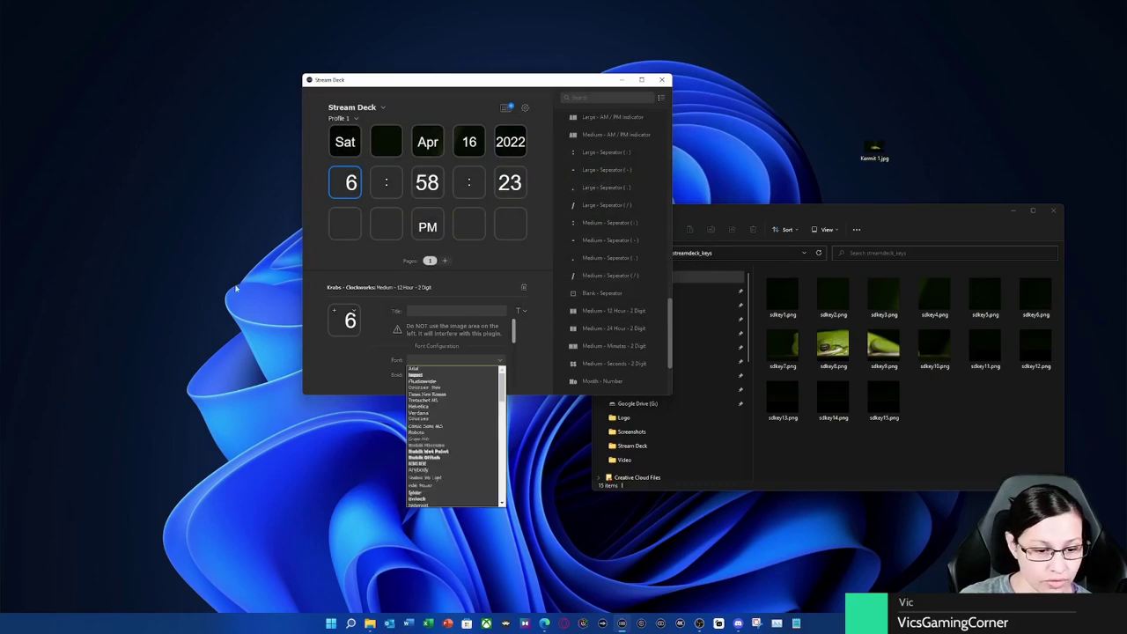
left_click(449, 369)
scroll(413, 319, "down", 3)
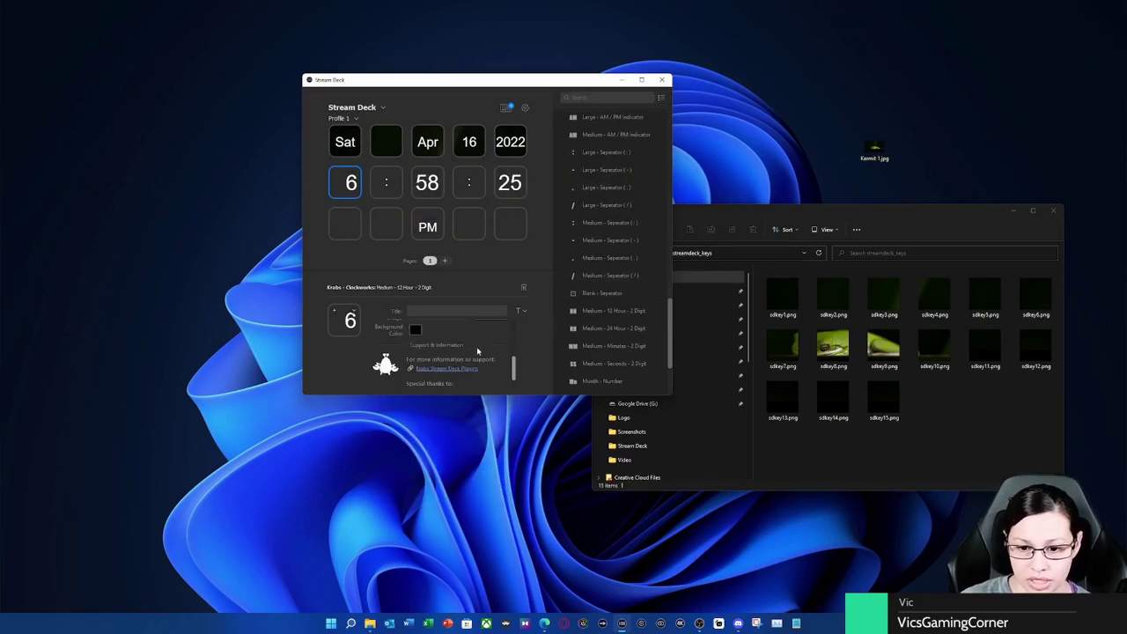
left_click(487, 345)
left_click(640, 167)
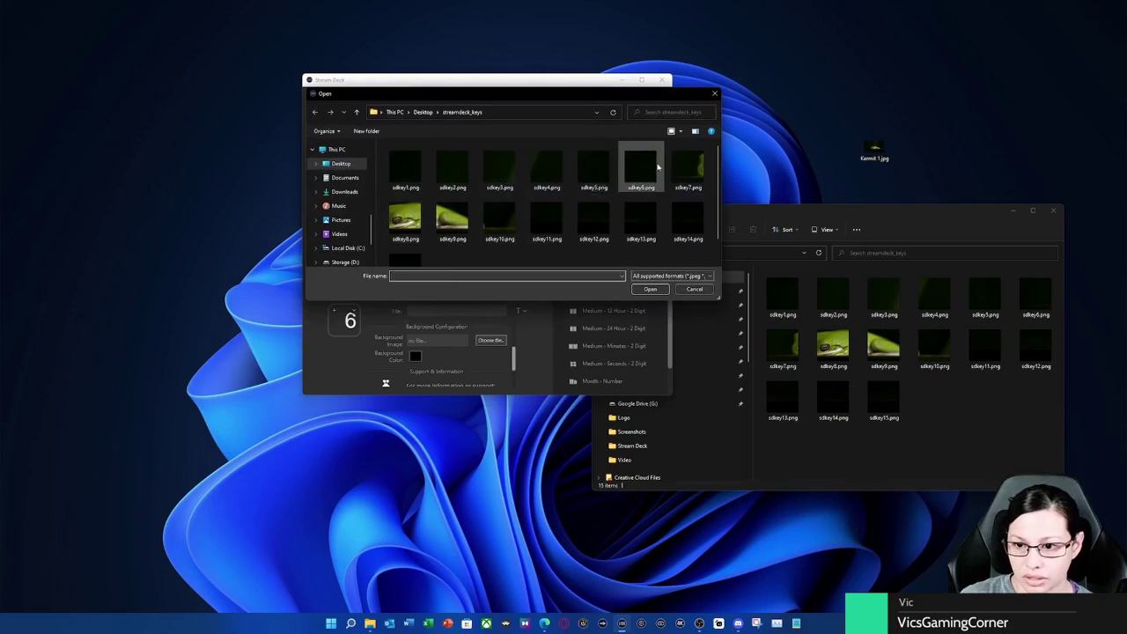
left_click(650, 289)
Step: Set sdkey7.png as the background image of the colon separator key between the hour and the minutes
left_click(386, 182)
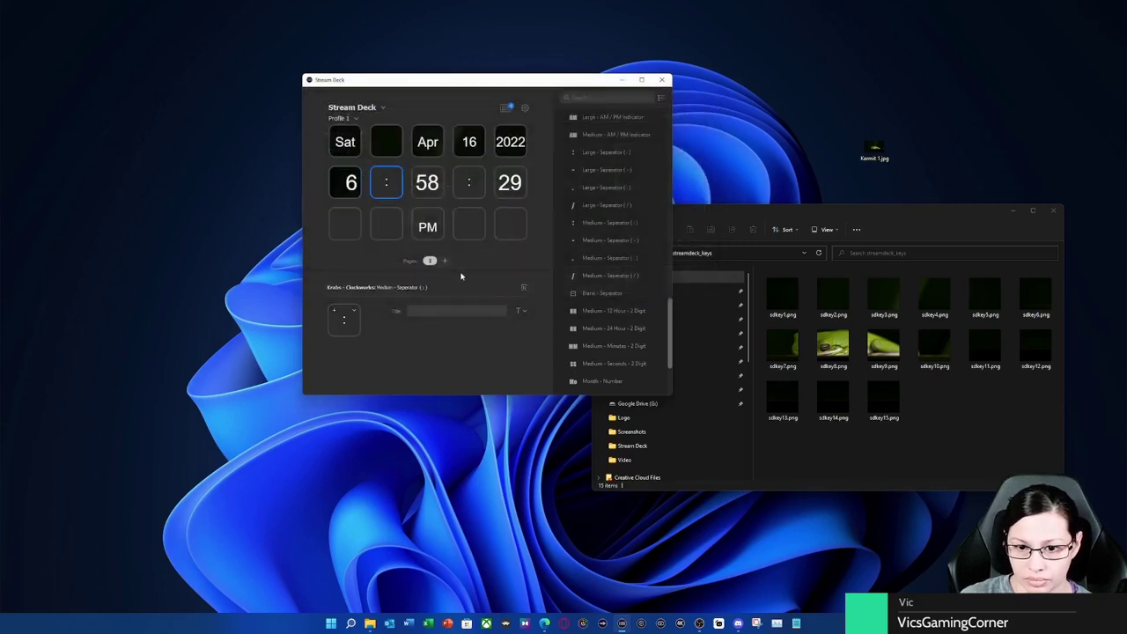
scroll(507, 363, "down", 2)
left_click(491, 366)
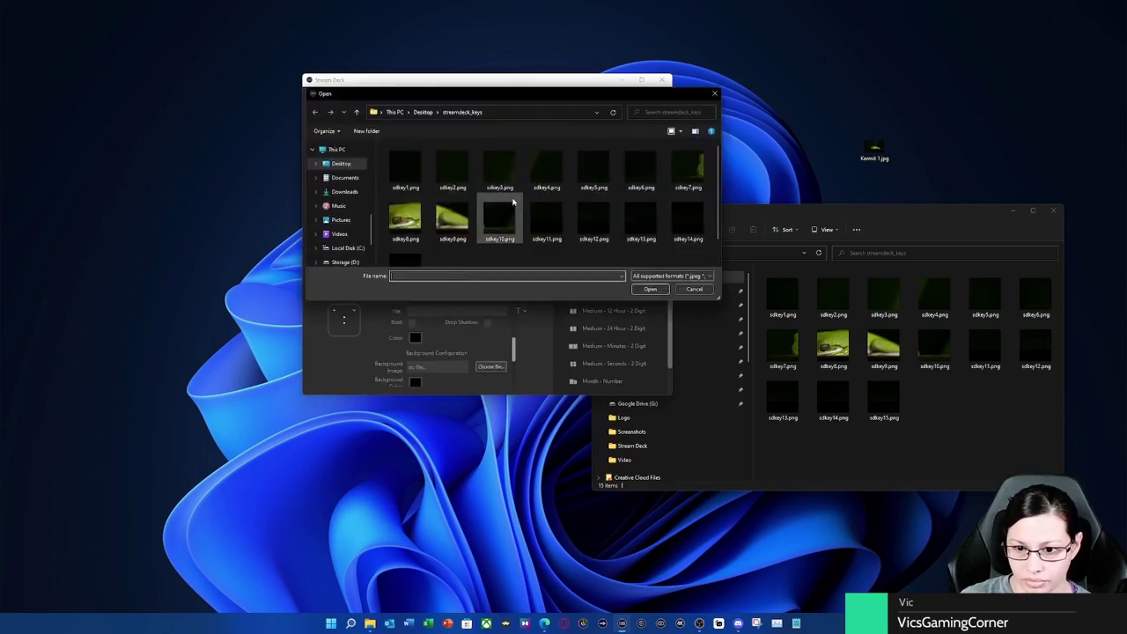
left_click(687, 167)
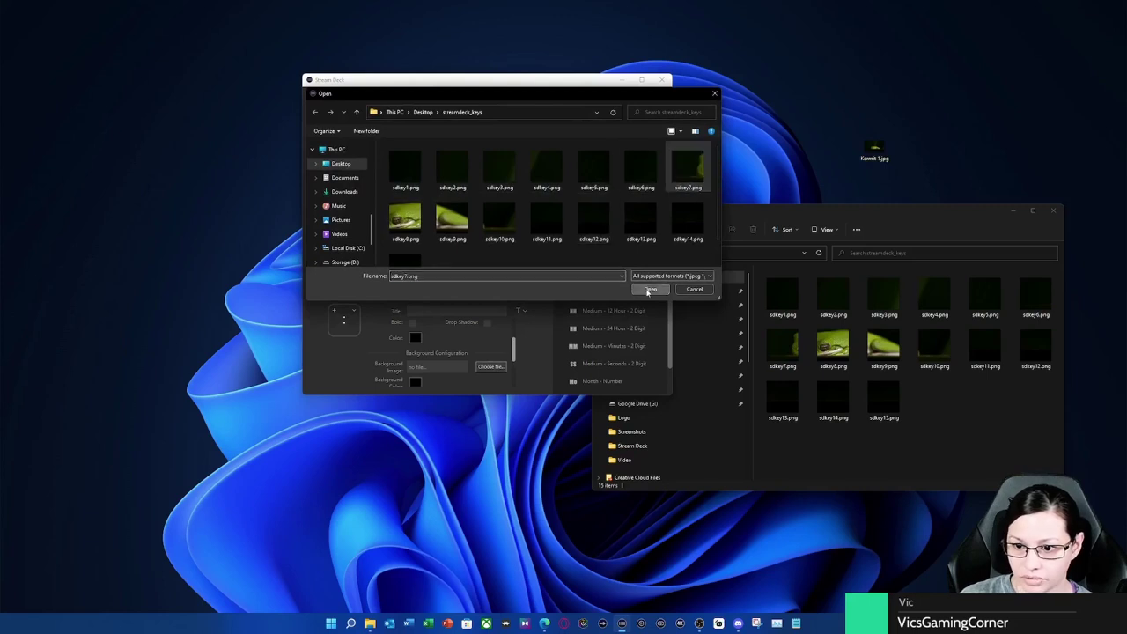
left_click(649, 289)
Step: Set sdkey8.png as the background image of the minutes key
left_click(424, 182)
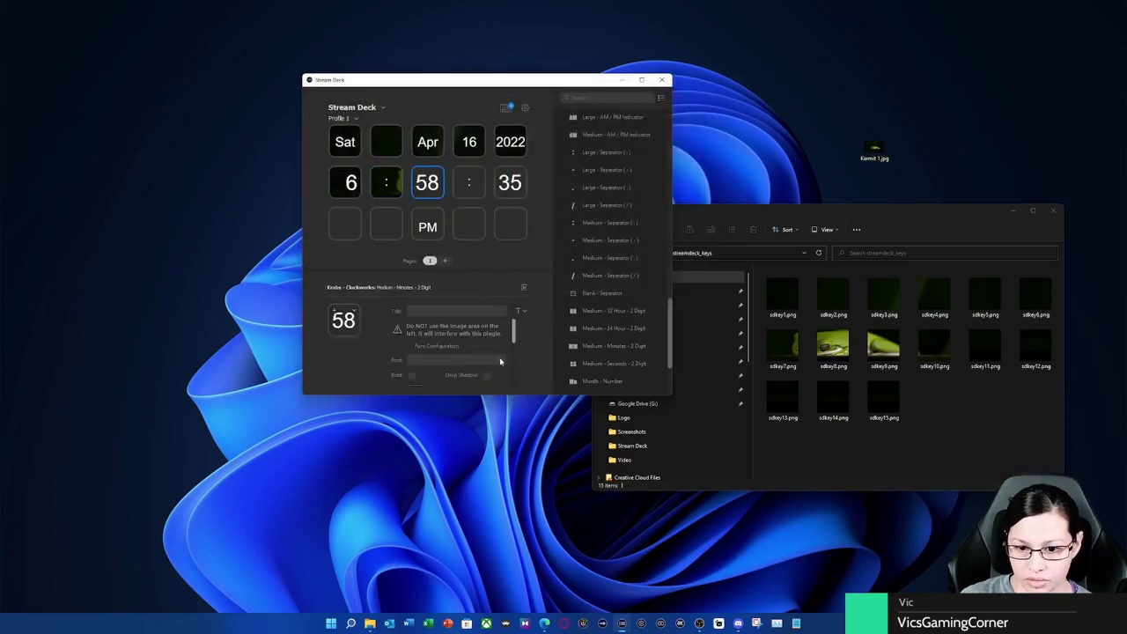
scroll(513, 373, "down", 2)
left_click(490, 339)
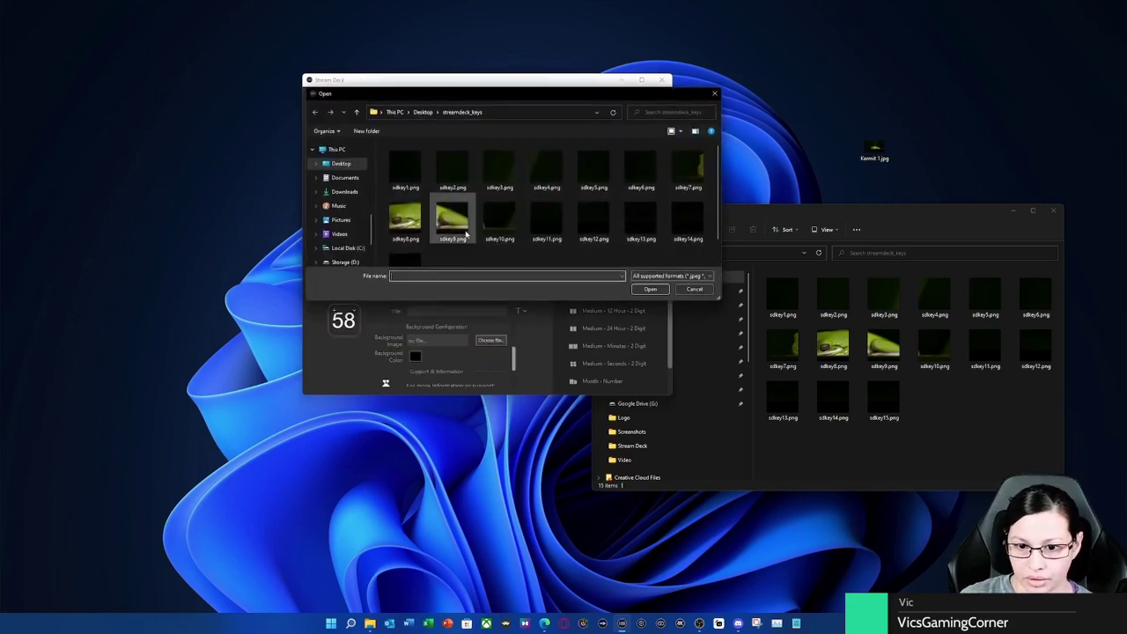
left_click(405, 219)
left_click(649, 289)
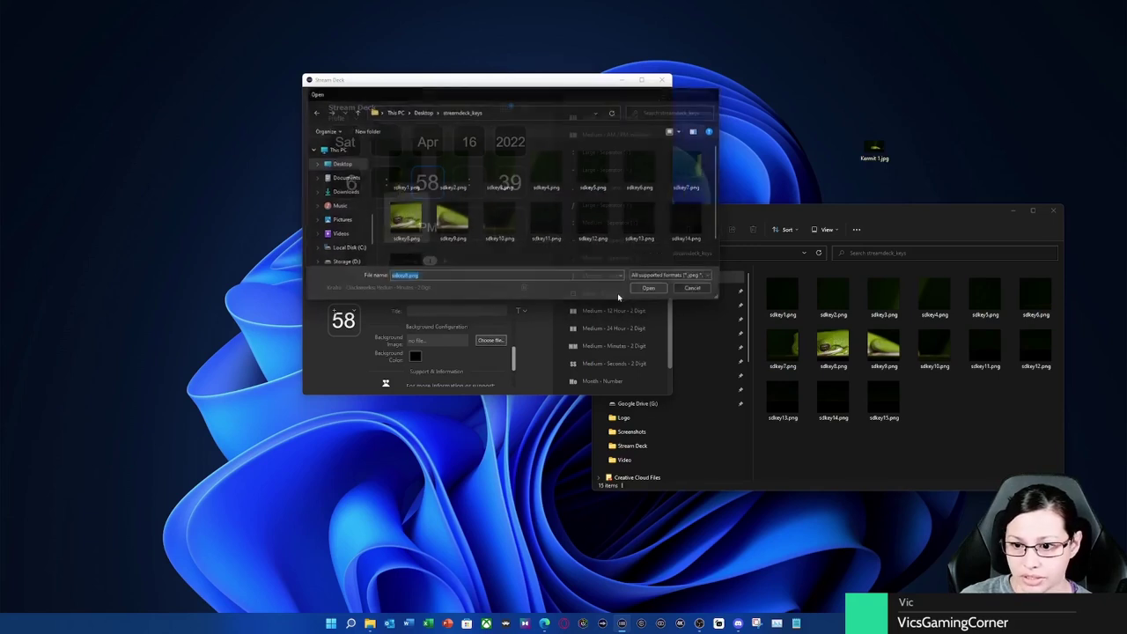
Step: Replace the minutes key's background image with sdkey9.png
scroll(494, 366, "down", 2)
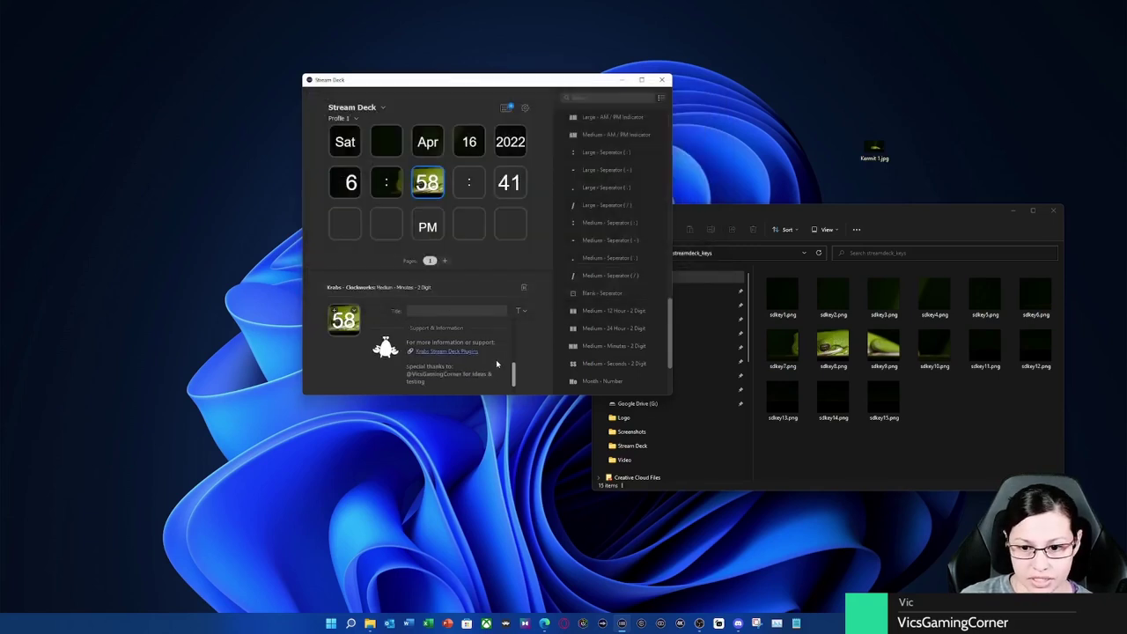
scroll(496, 364, "up", 2)
left_click(490, 350)
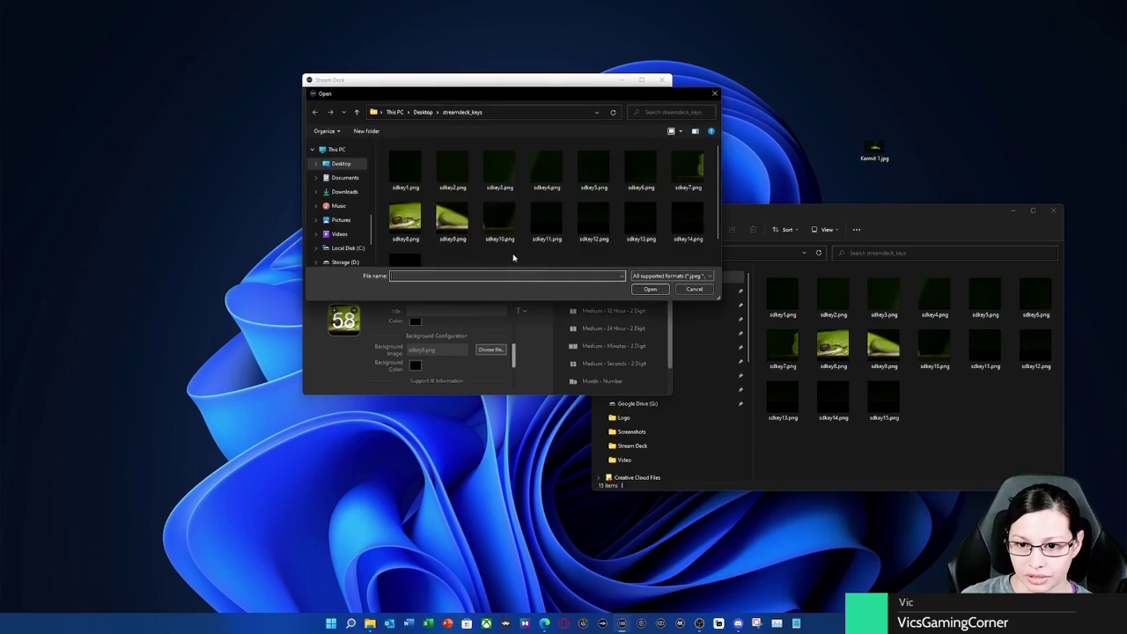
left_click(451, 220)
left_click(650, 289)
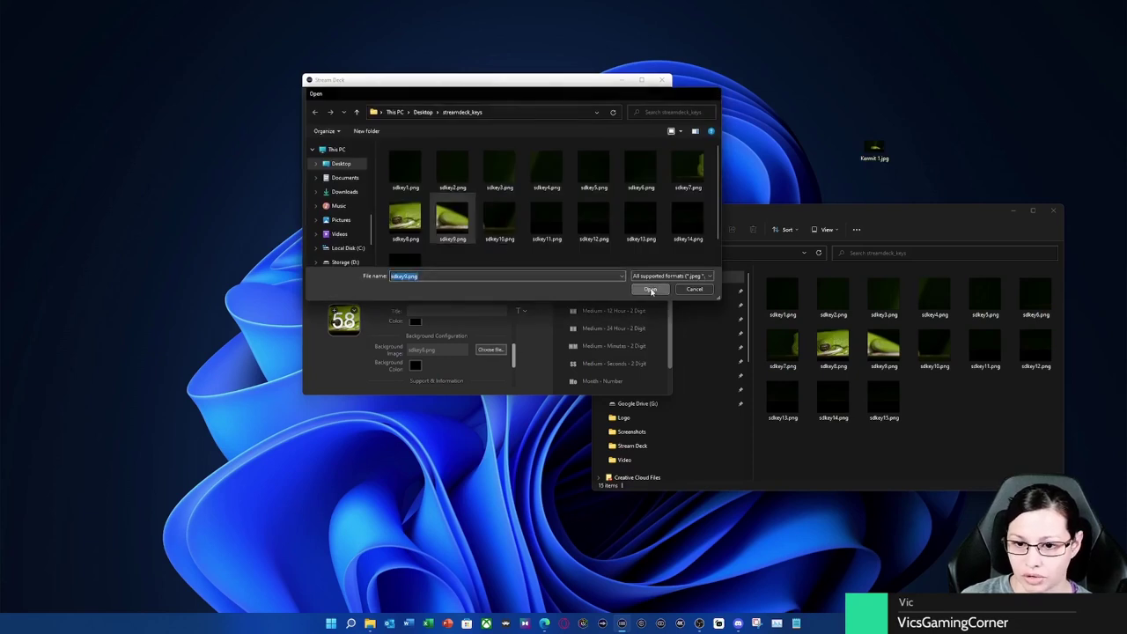
Step: Set sdkey9.png as the background image of the colon separator key between the minutes and the seconds
left_click(468, 182)
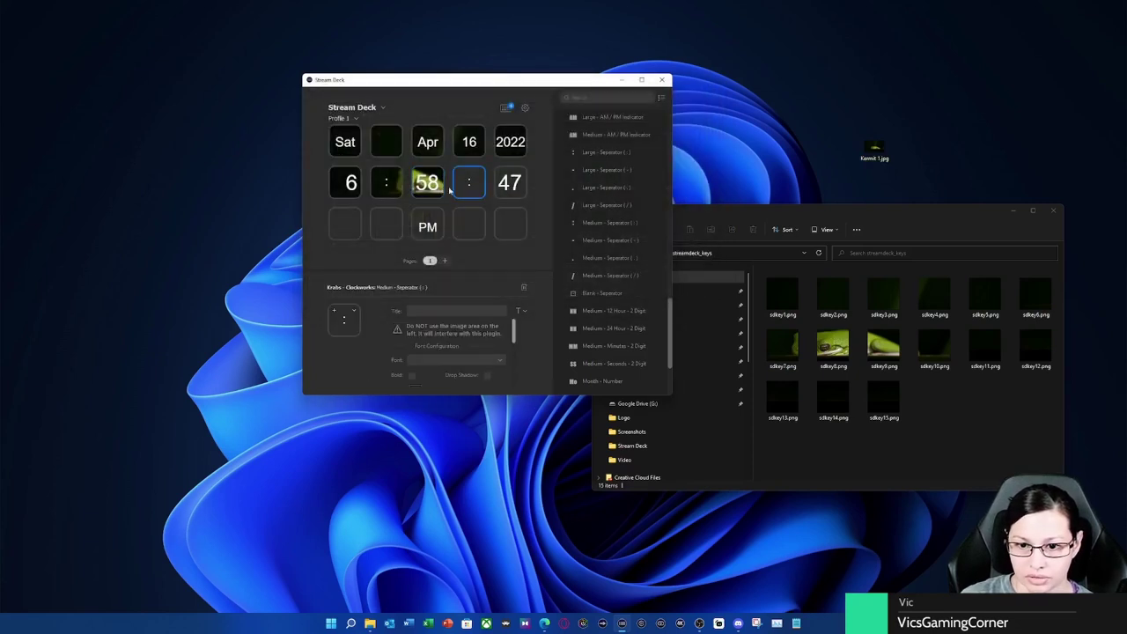
scroll(497, 344, "down", 2)
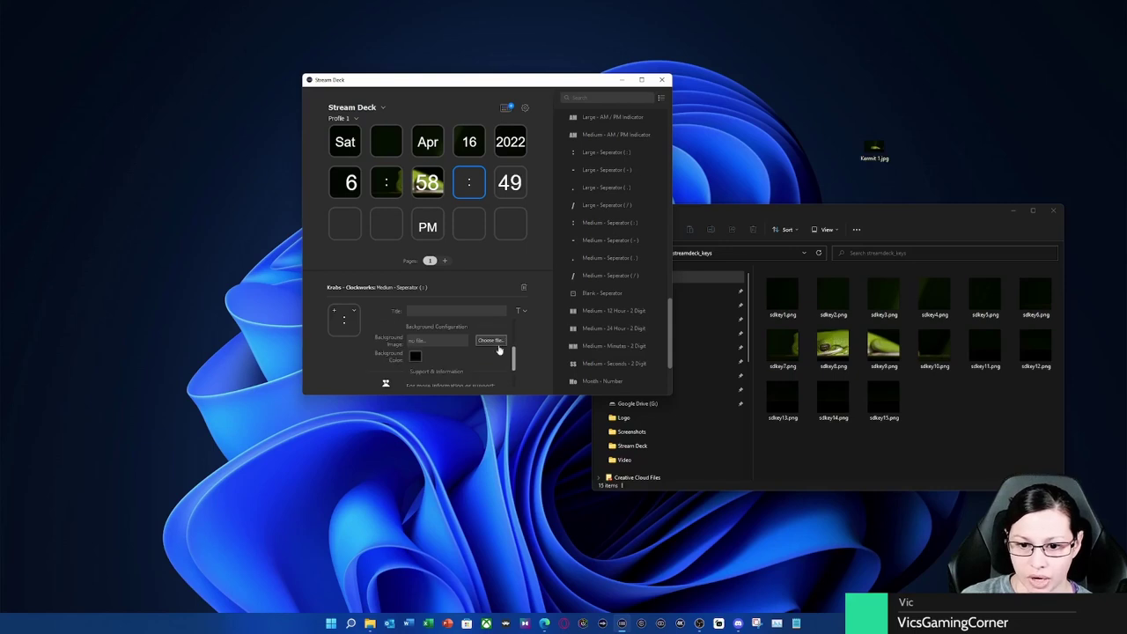
left_click(490, 340)
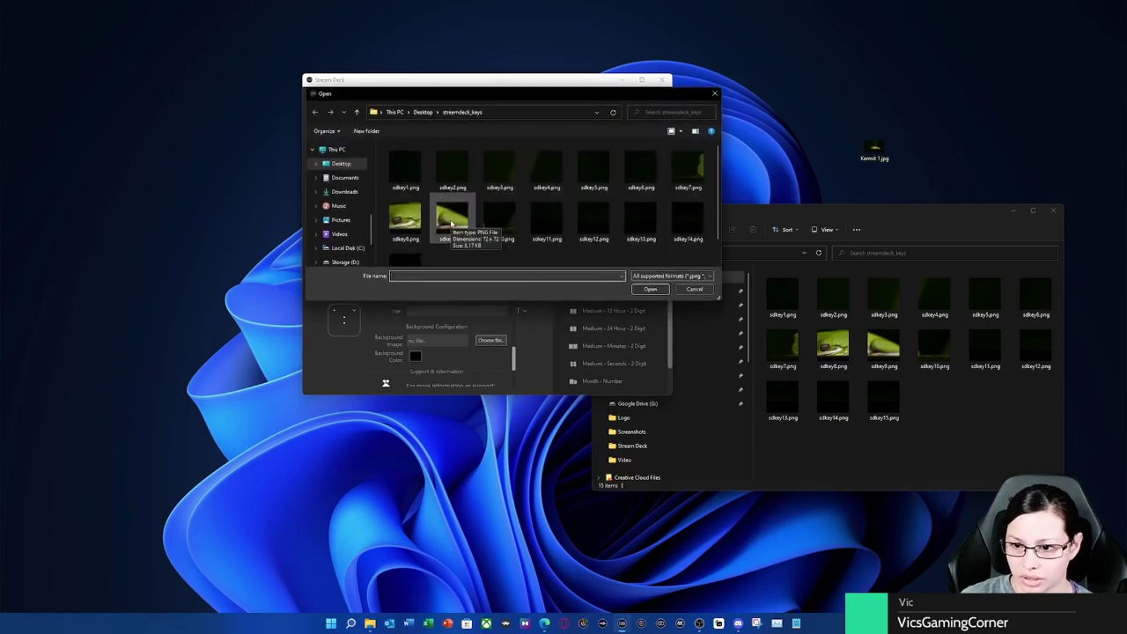
left_click_drag(423, 92, 655, 230)
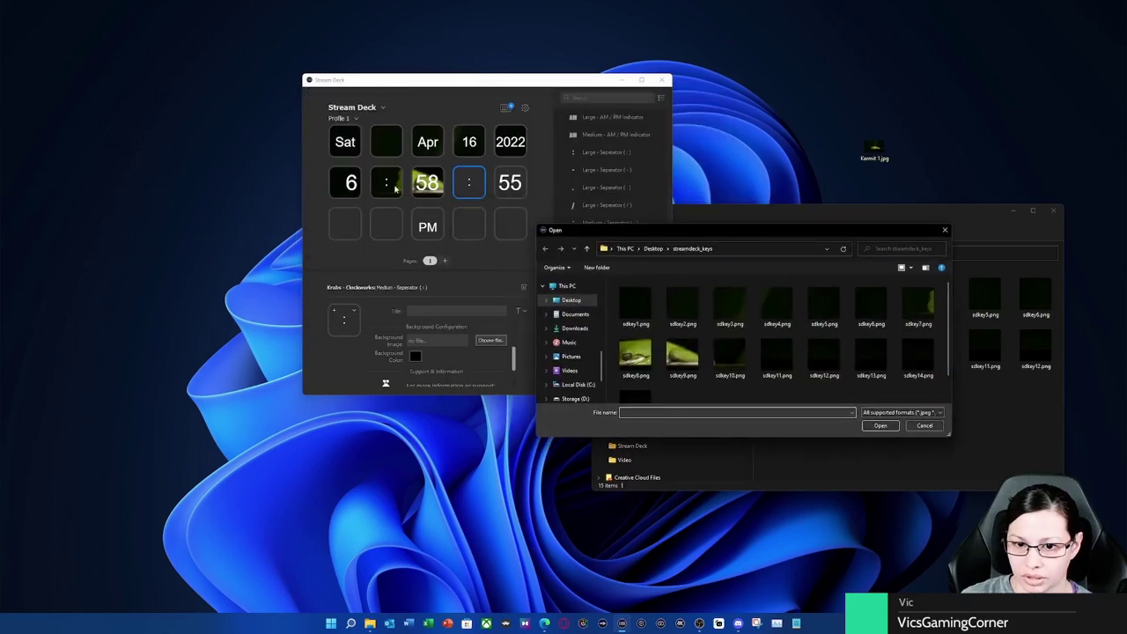
left_click(432, 189)
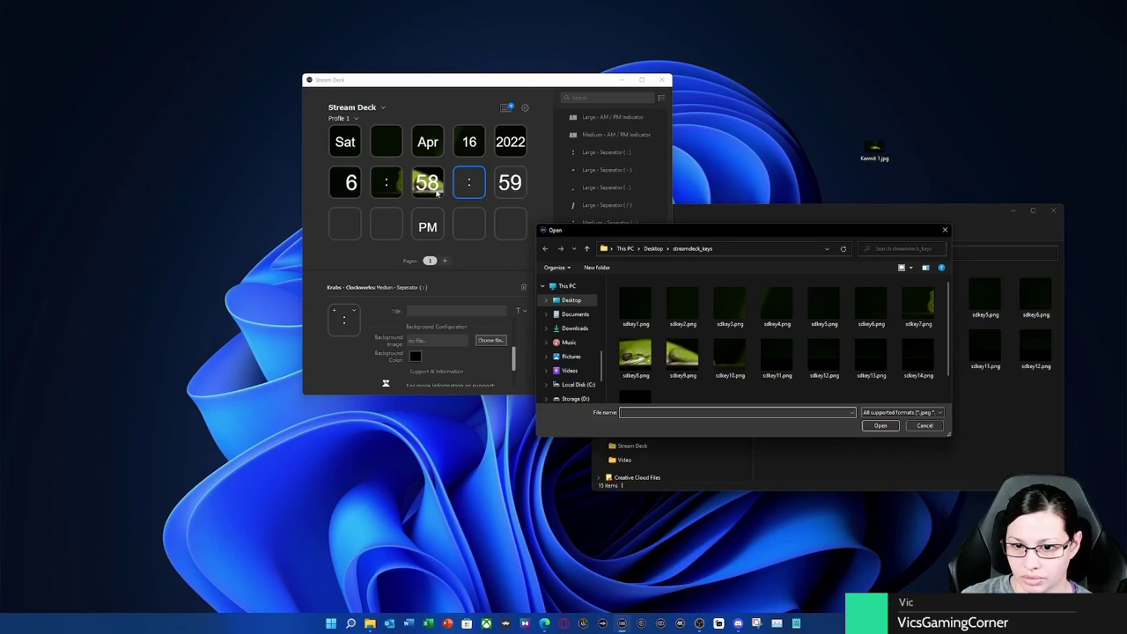
left_click(682, 355)
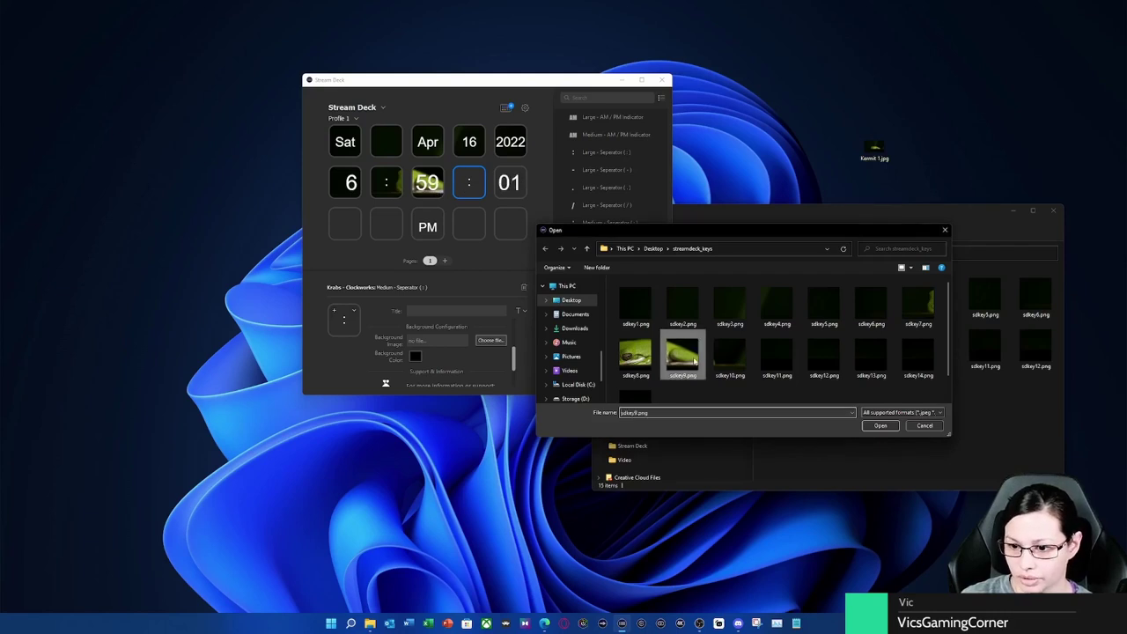
left_click(880, 425)
Step: Replace the minutes key's background image with sdkey8.png
left_click(510, 182)
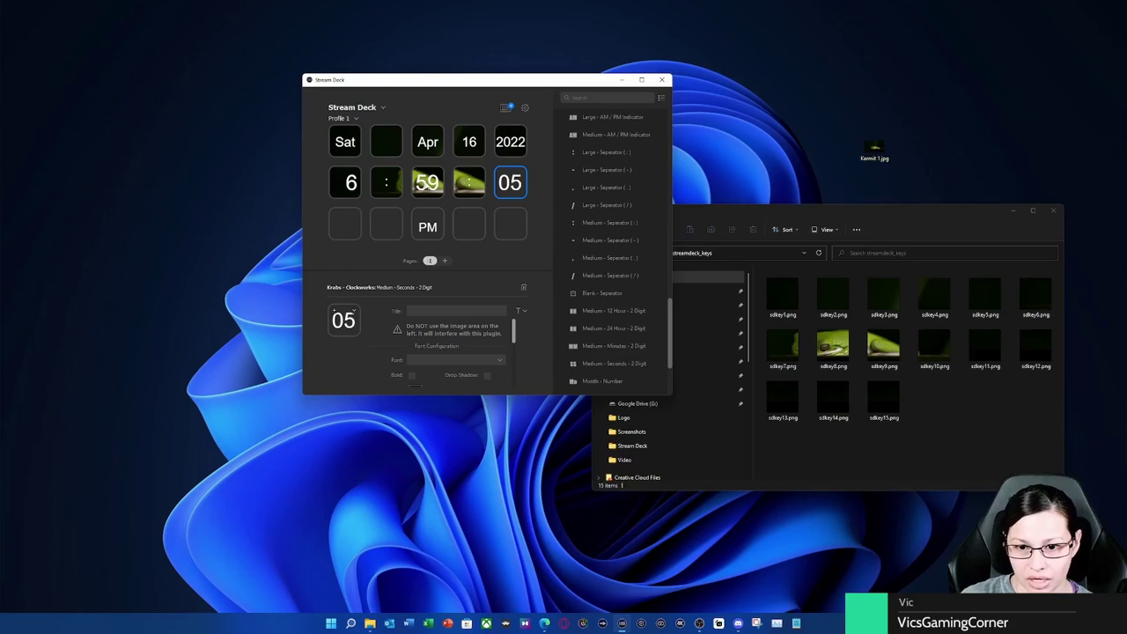
left_click(427, 182)
scroll(485, 373, "down", 2)
left_click(490, 367)
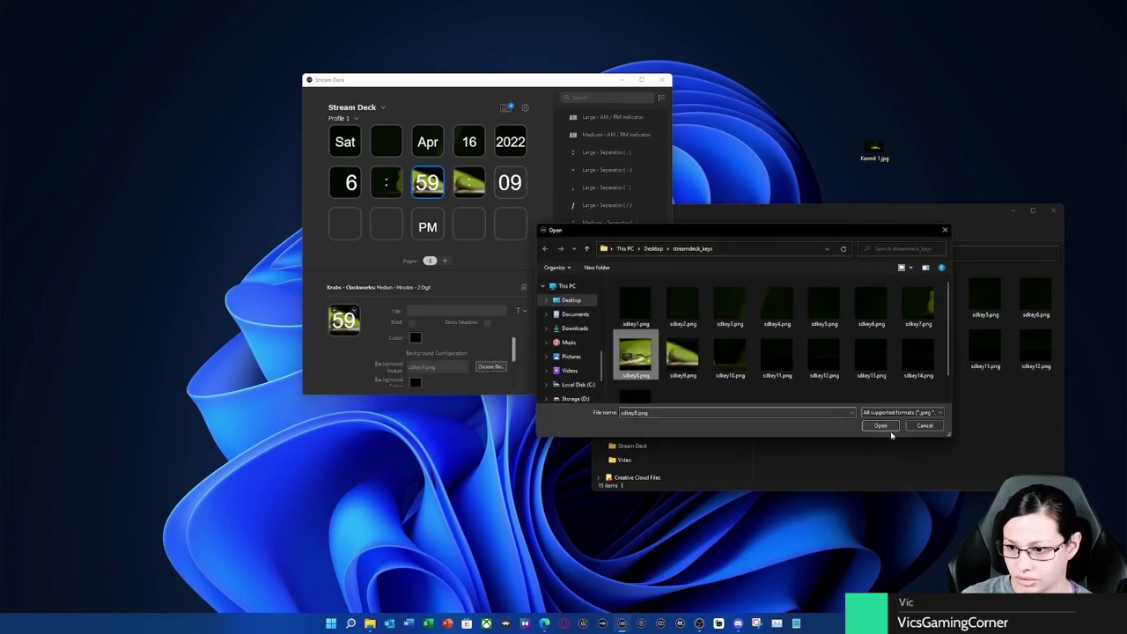
left_click(888, 427)
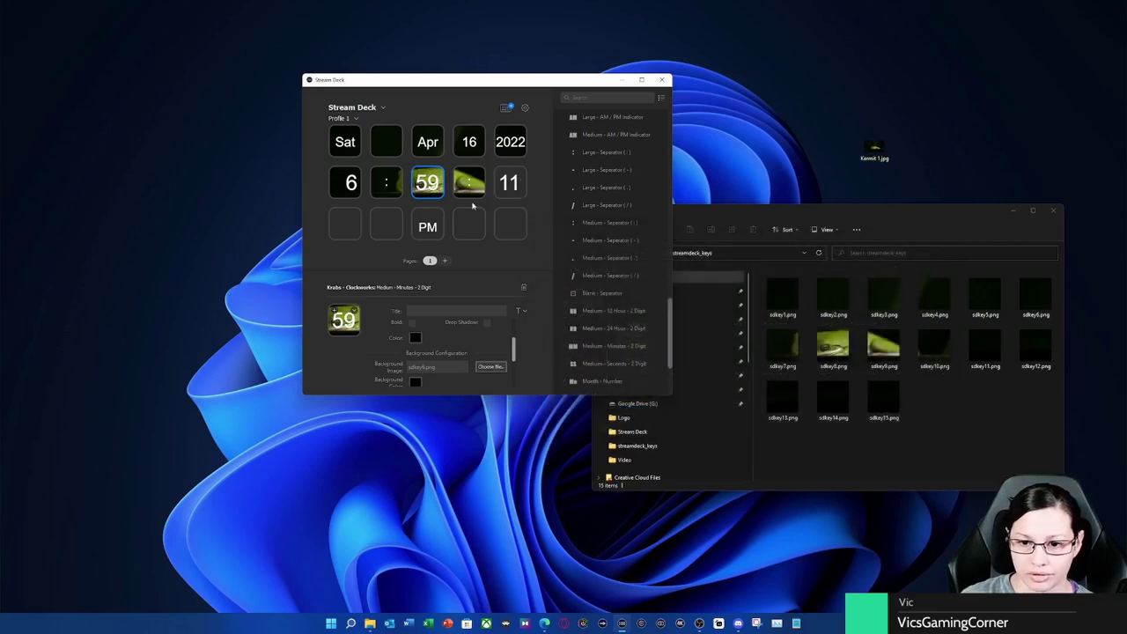
Step: Set sdkey10.png as the background image of the seconds key at the end of the second row
left_click(510, 183)
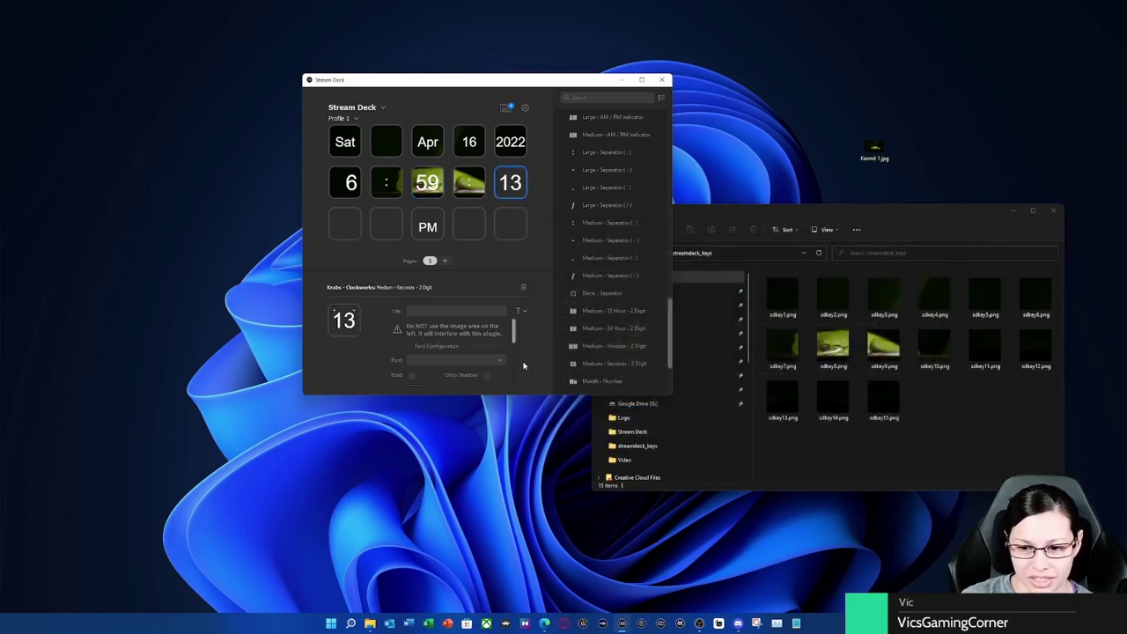
scroll(458, 361, "down", 3)
left_click(491, 340)
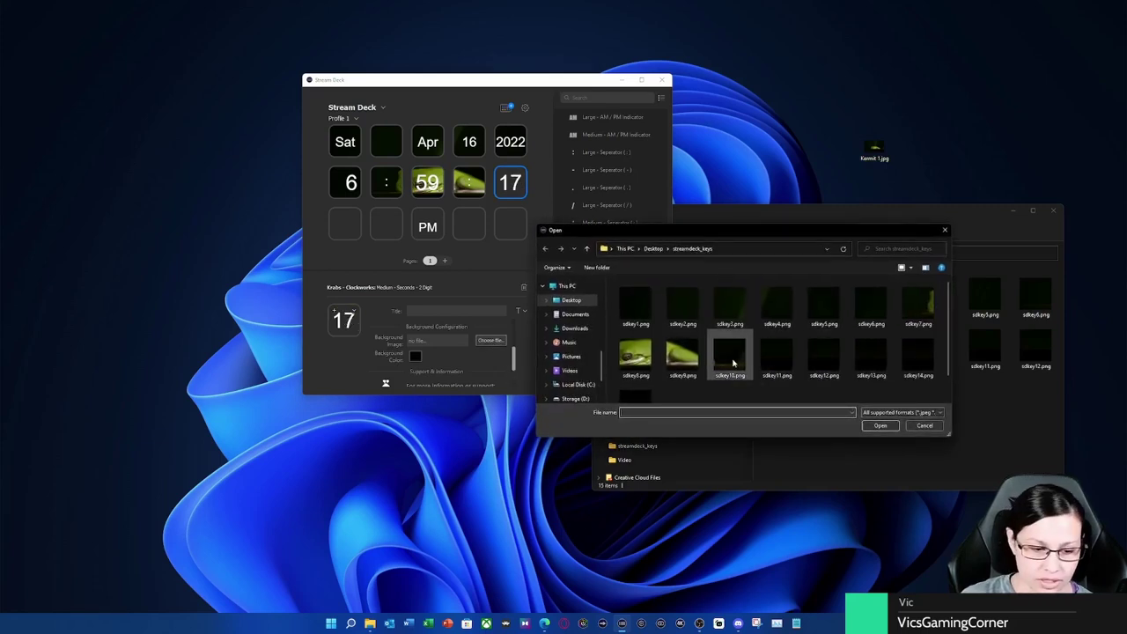
left_click(732, 356)
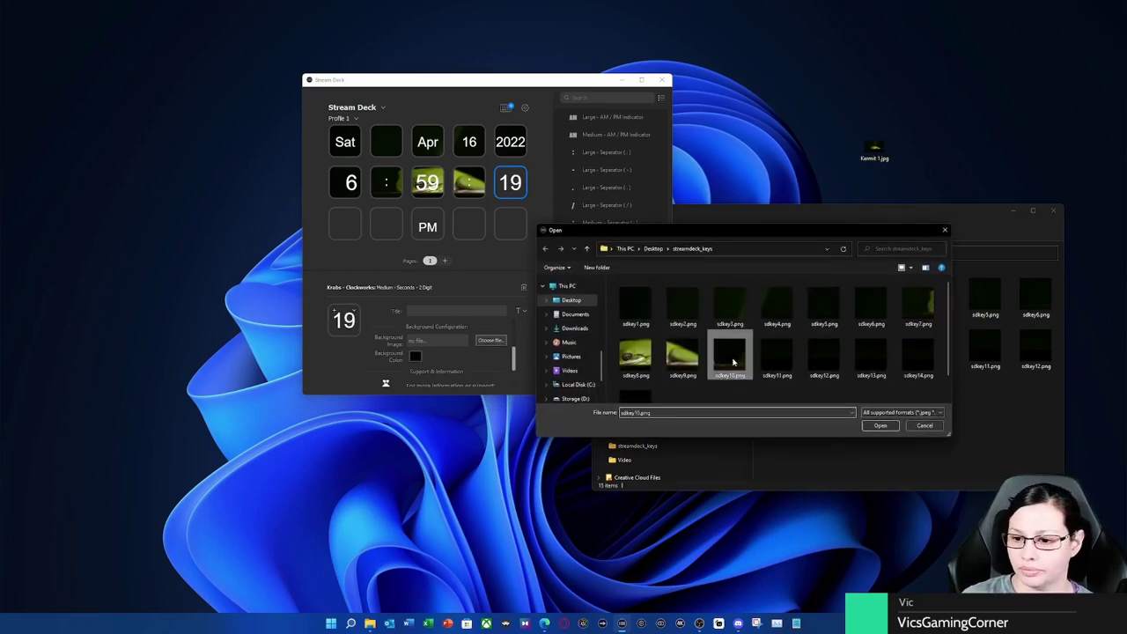
left_click(881, 425)
Step: Set sdkey11.png as the background image of the blank separator key at the start of the third row
left_click(344, 226)
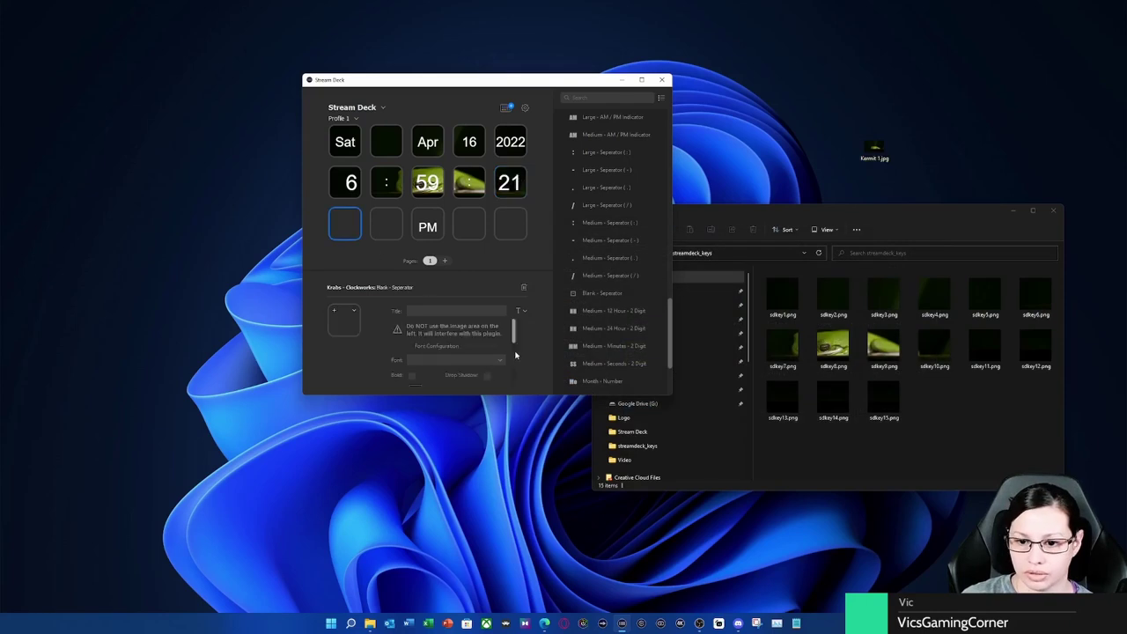
left_click(490, 340)
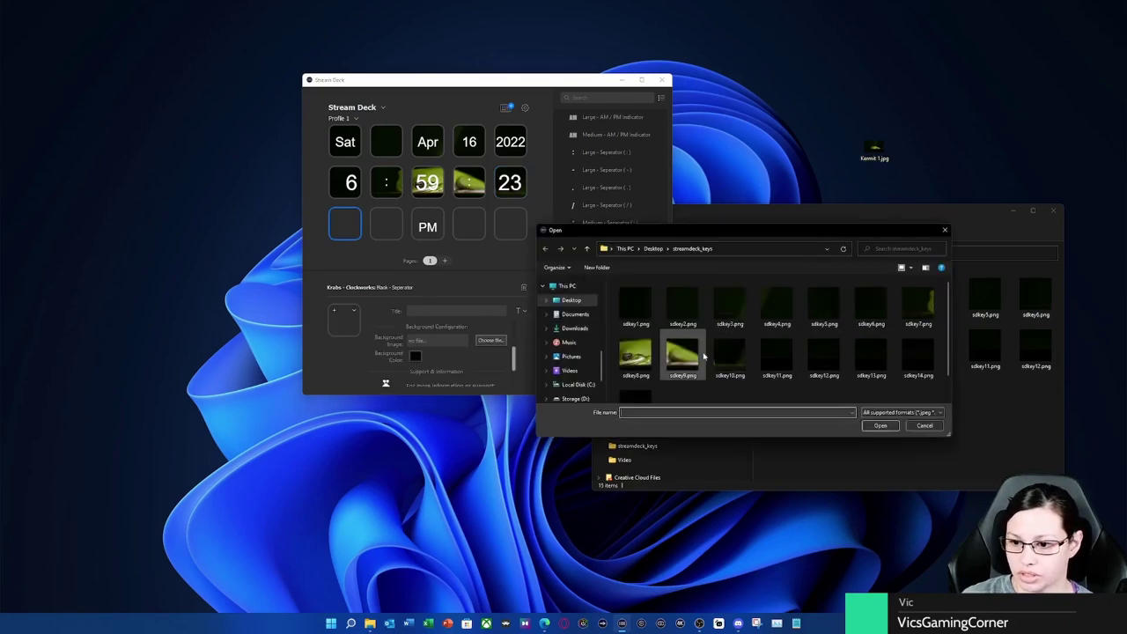
left_click(772, 352)
left_click(879, 425)
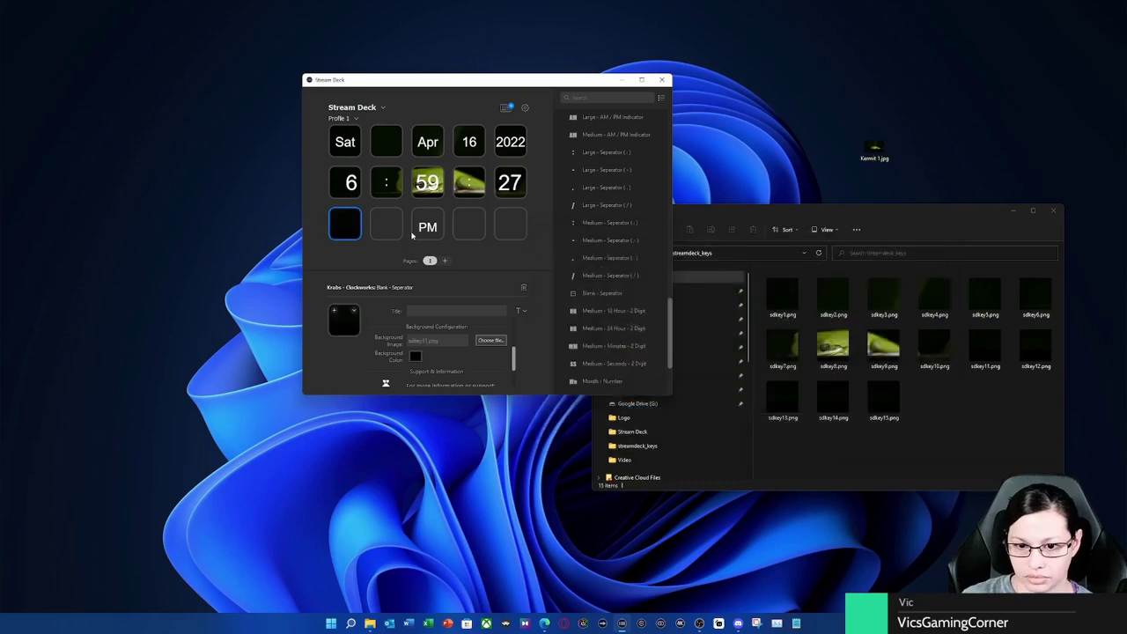
Step: Set sdkey12.png as the background image of the second blank separator key in the third row
left_click(387, 226)
scroll(510, 364, "down", 3)
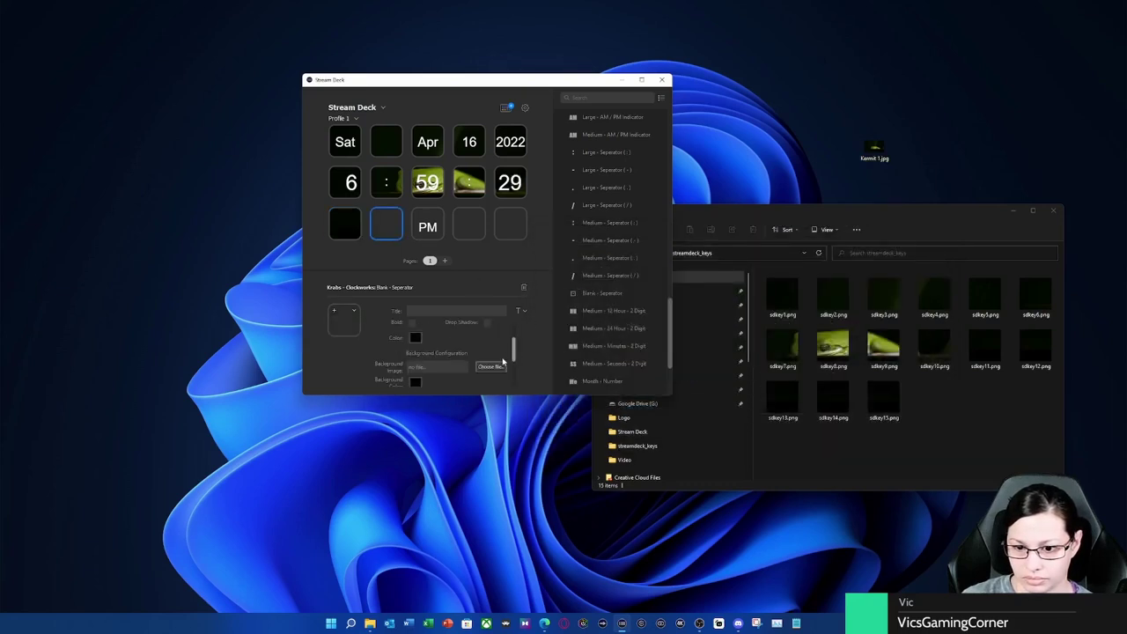
left_click(490, 367)
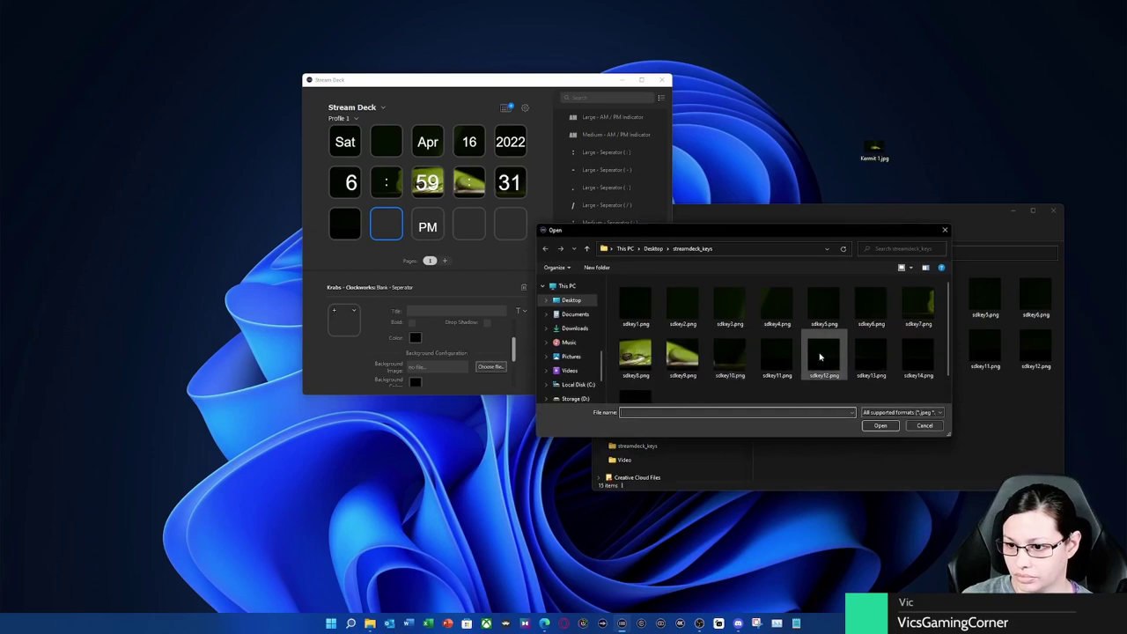
left_click(822, 356)
left_click(879, 425)
Step: Set sdkey13.png as the background image of the AM/PM indicator key in the third row
left_click(436, 228)
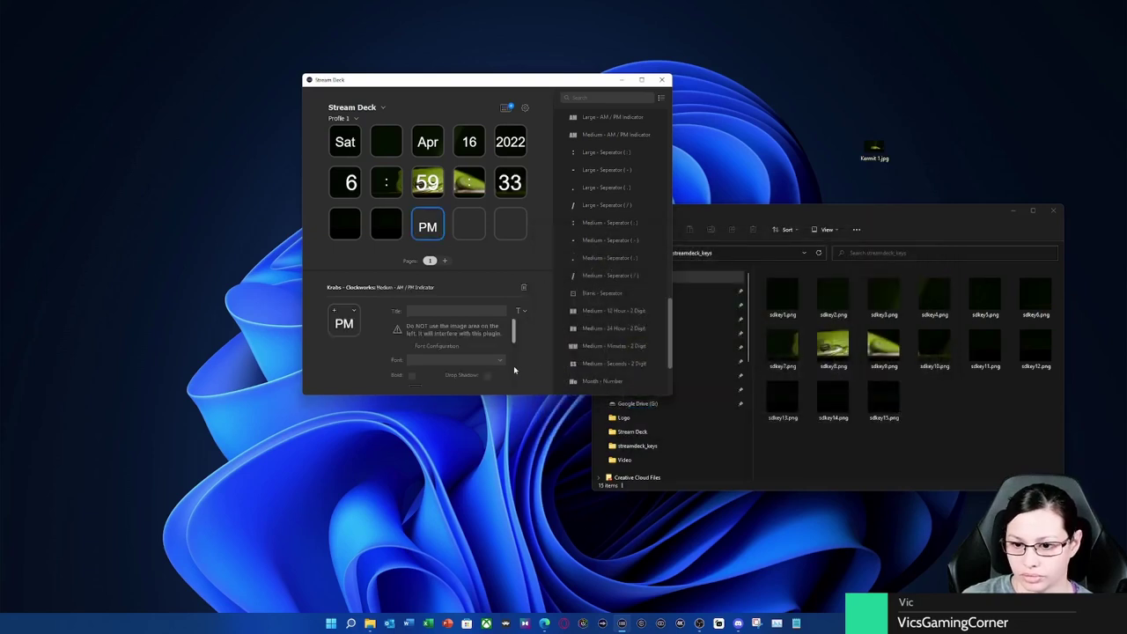
scroll(510, 341, "down", 3)
left_click(490, 340)
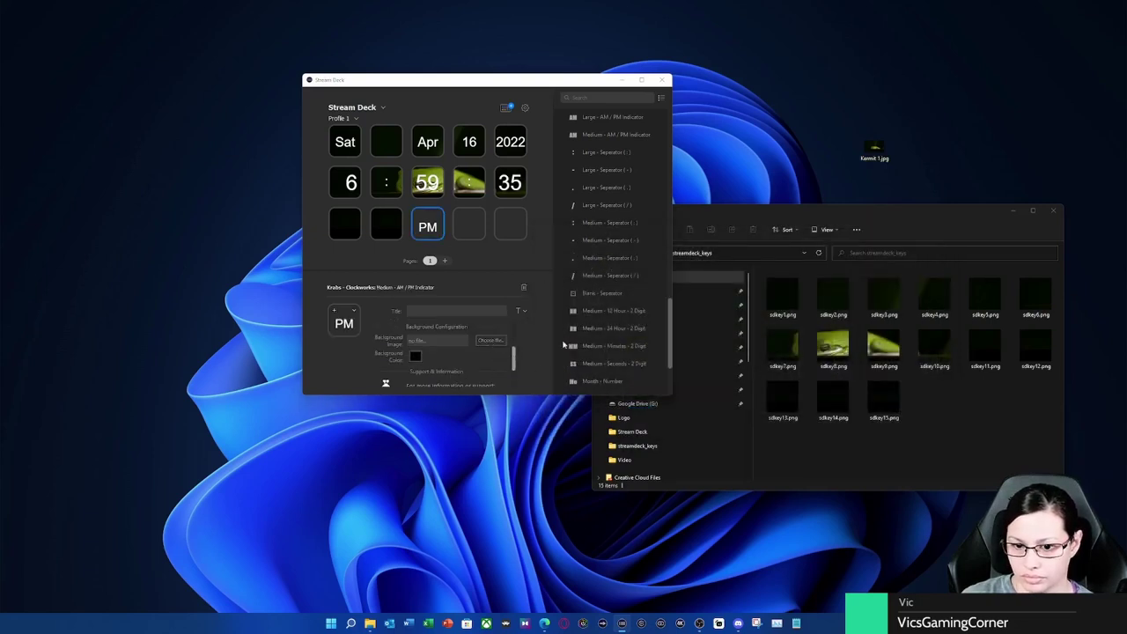
left_click(871, 356)
left_click(879, 425)
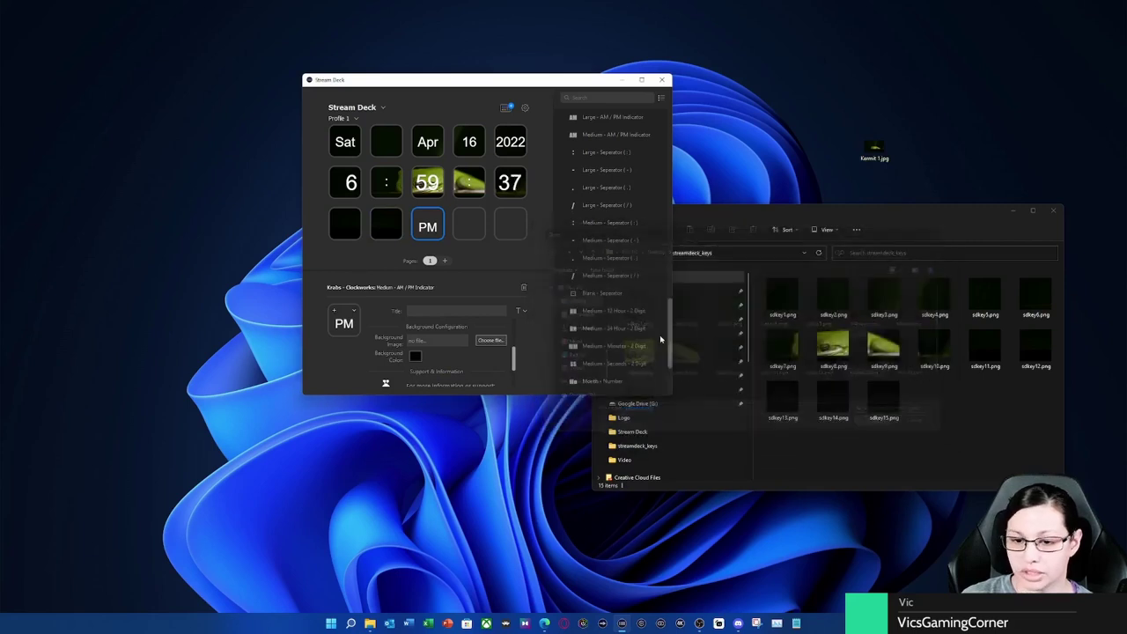
Step: Set sdkey14.png as the background image of the blank separator key just after the AM/PM indicator
left_click(469, 227)
scroll(506, 357, "down", 3)
left_click(490, 366)
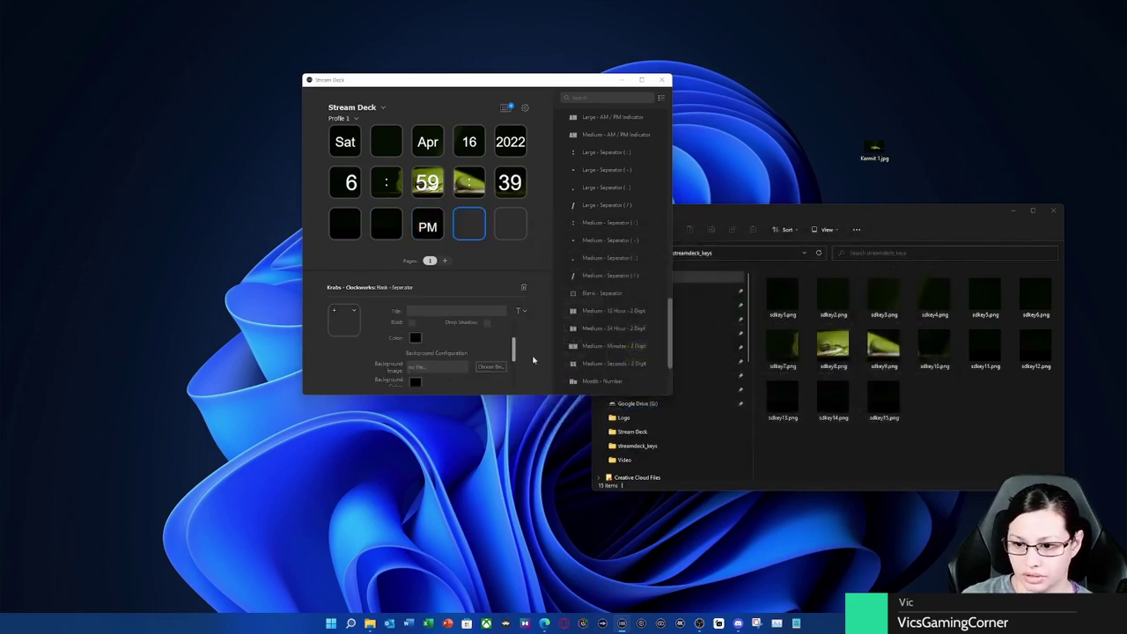
left_click(918, 354)
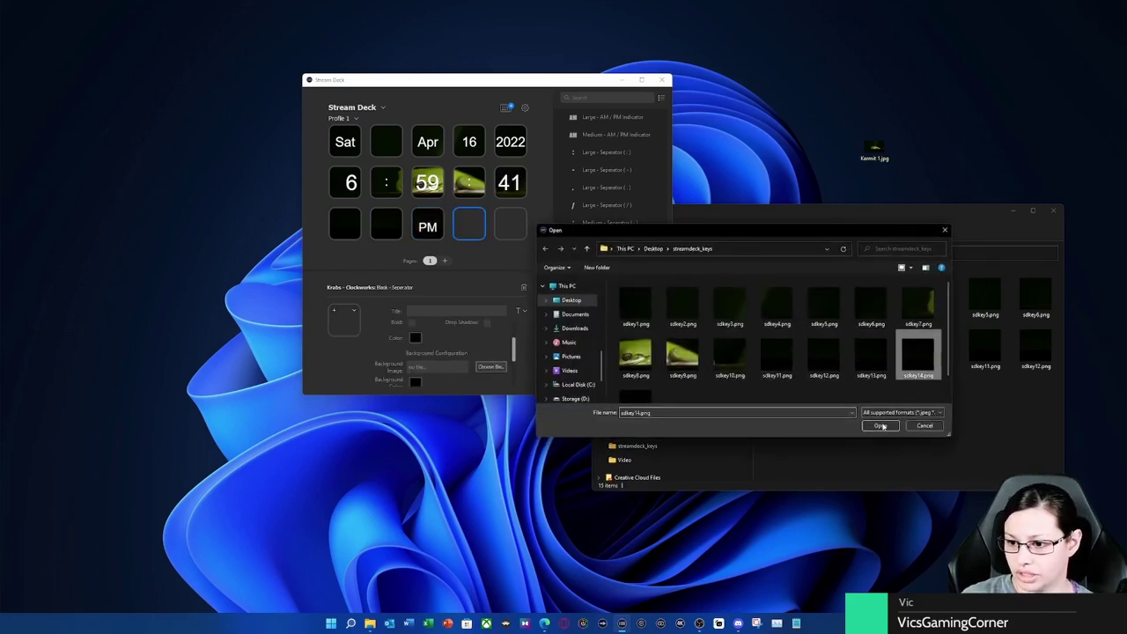
left_click(879, 425)
Step: Set sdkey15.png as the background image of the last blank separator key in the third row and close the streamdeck_keys folder window
left_click(511, 224)
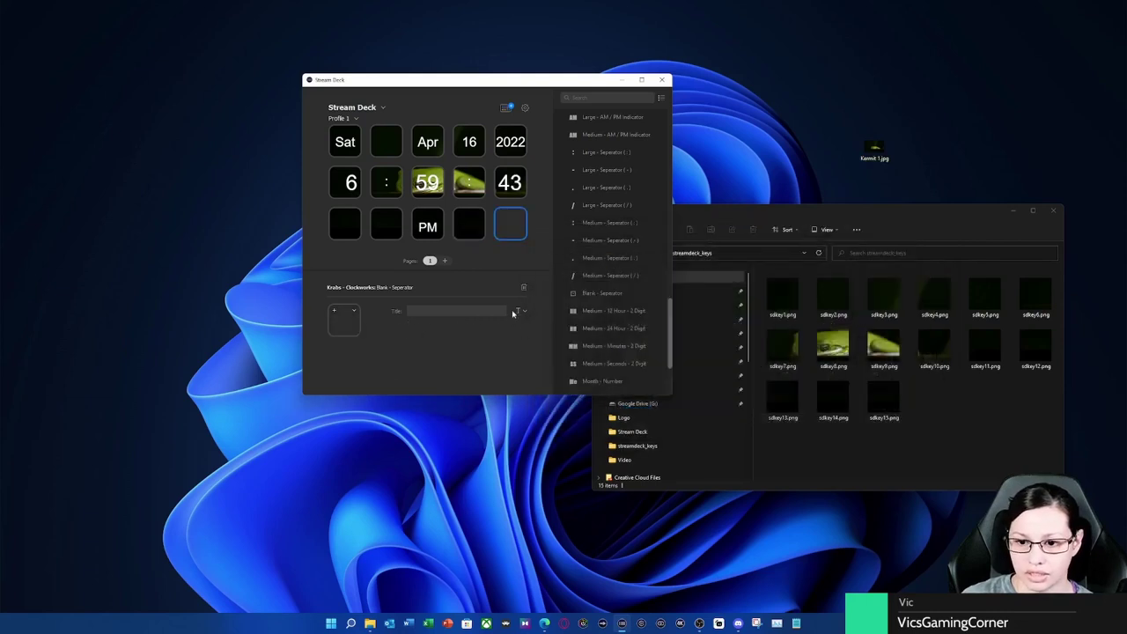
scroll(518, 353, "down", 3)
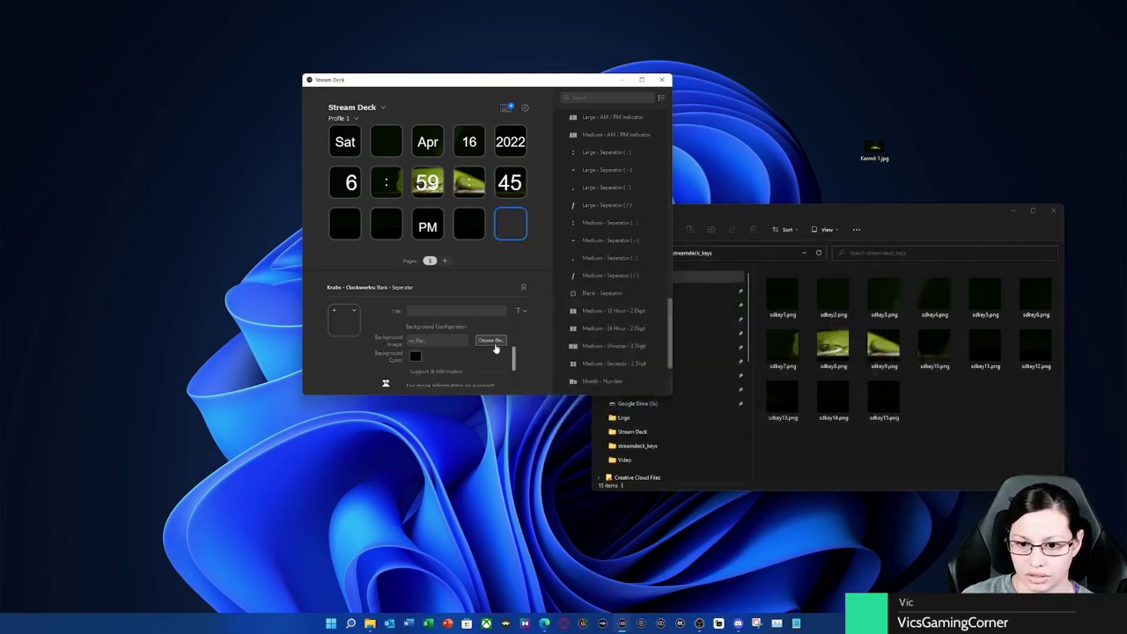
left_click(490, 341)
left_click(637, 392)
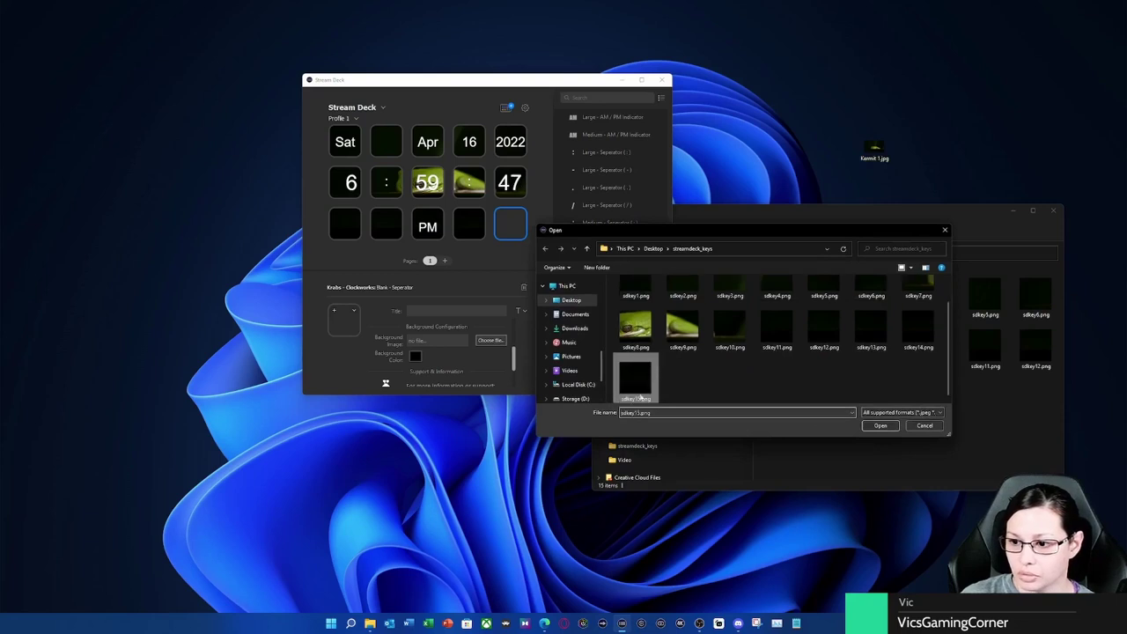
double_click(637, 392)
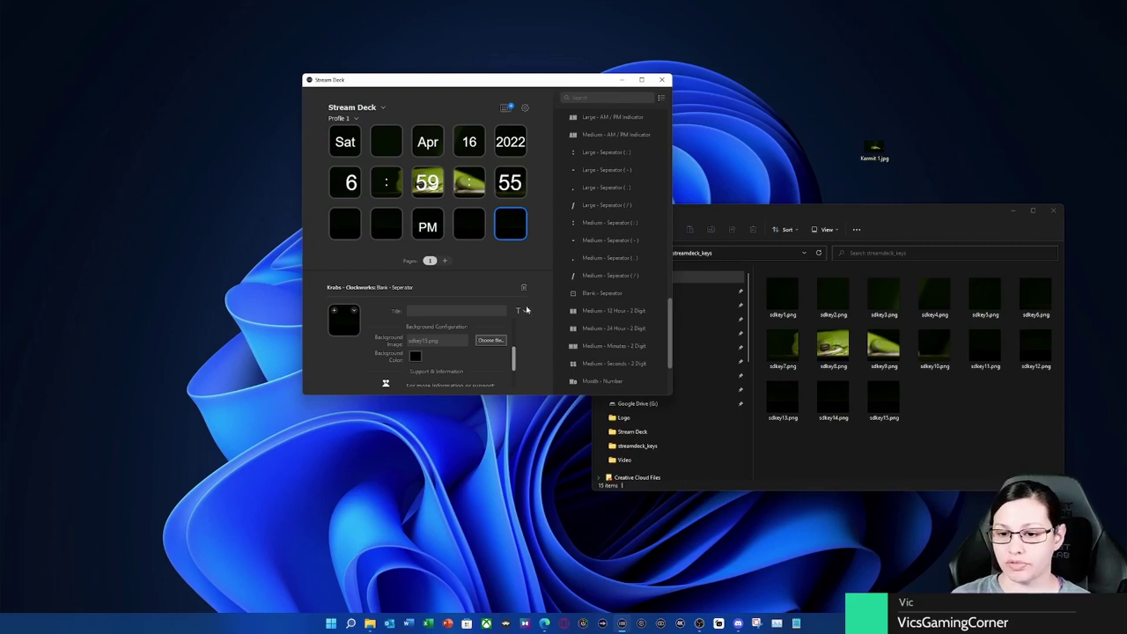
left_click(1052, 210)
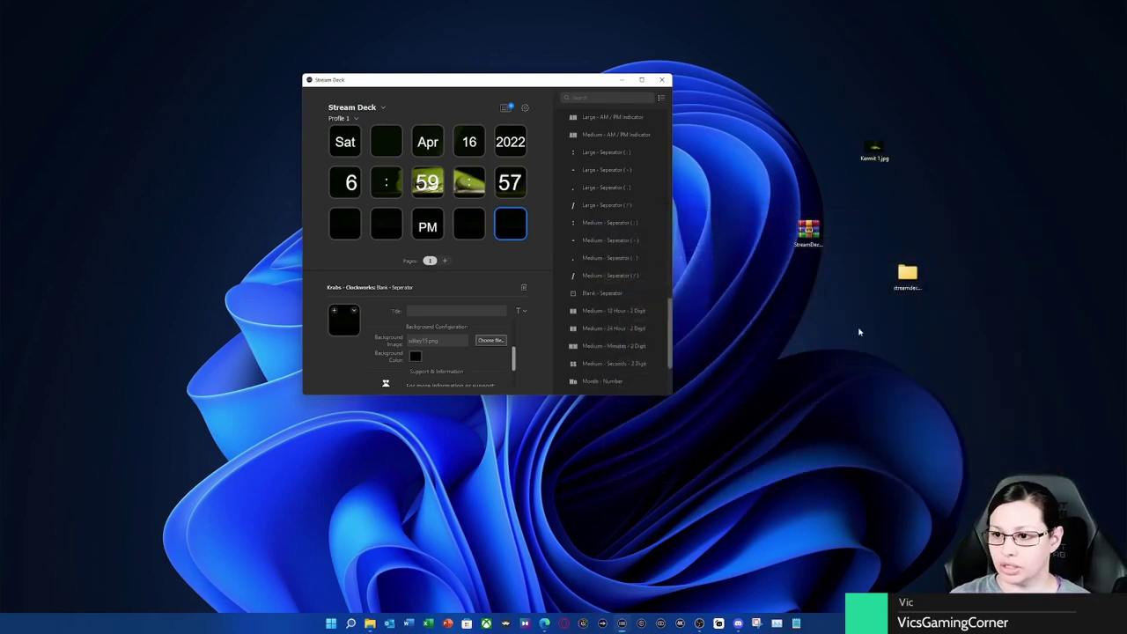